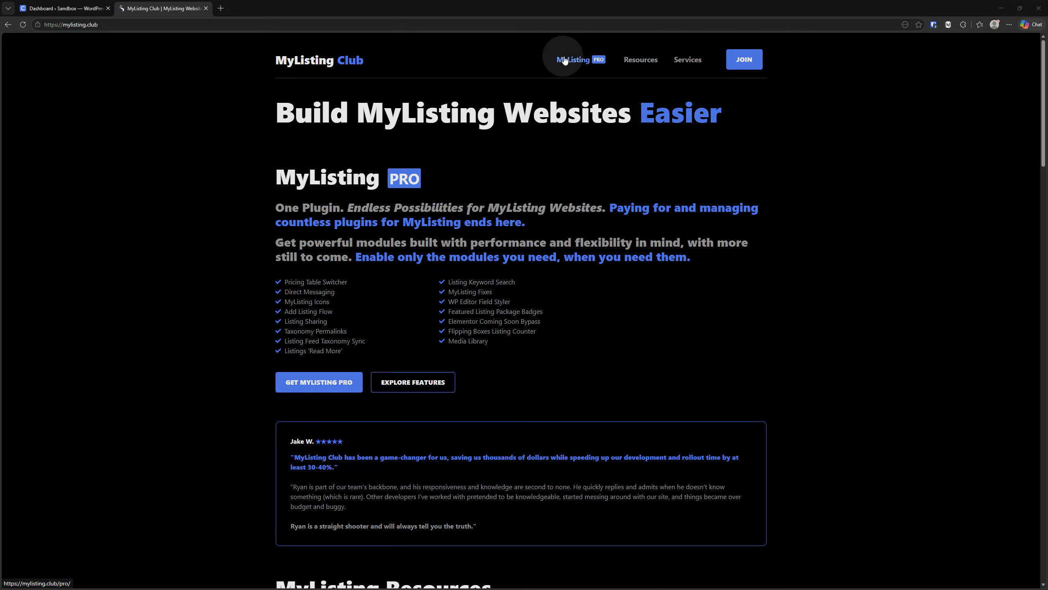
Open the Elementor Coming Soon Bypass page from the MyListing Pro feature list and review its feature descriptions
click(574, 62)
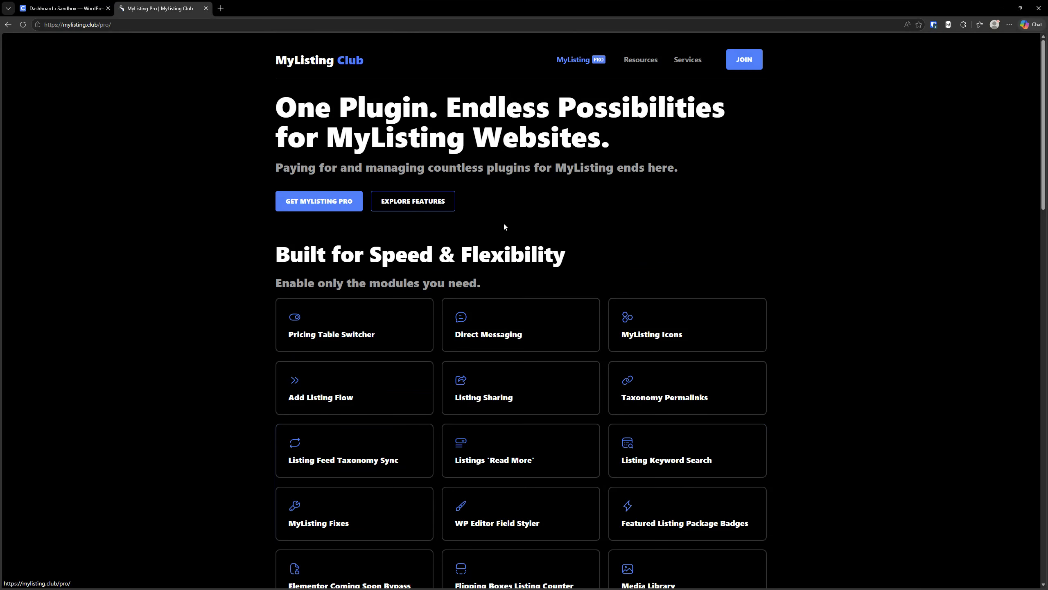
scroll(502, 226, down, 5)
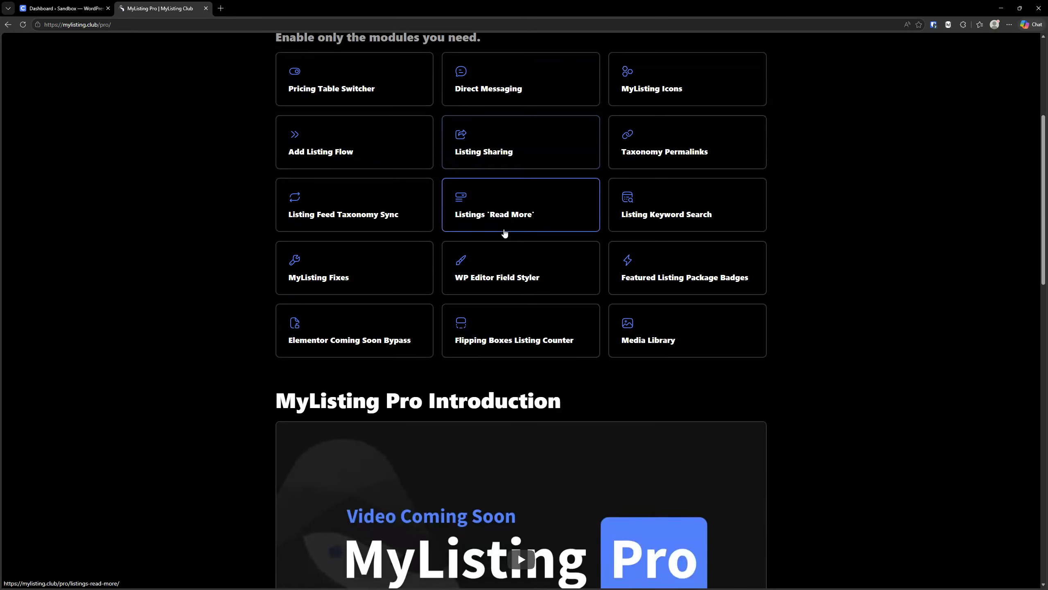
click(357, 341)
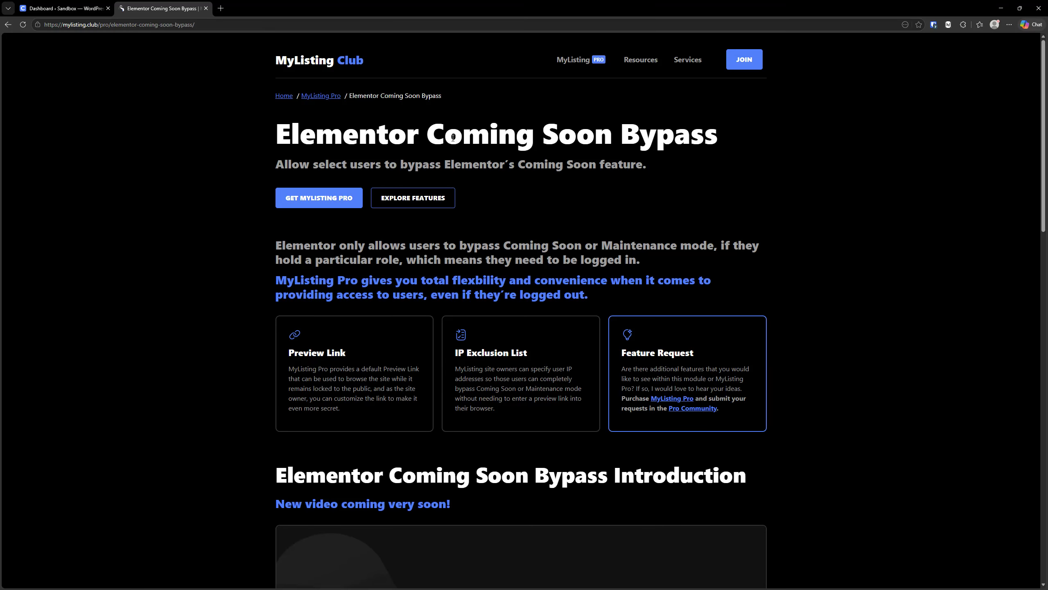
click(306, 158)
click(509, 355)
Read the answers to all four frequently asked questions about Elementor Coming Soon Bypass, ending back at the page's beginning
scroll(737, 328, down, 15)
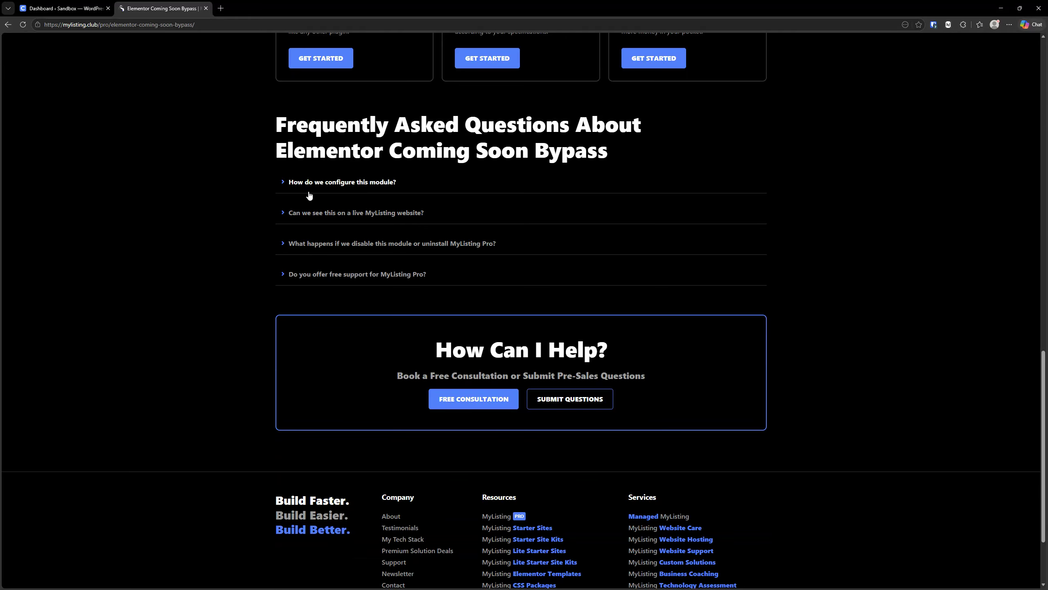
click(284, 184)
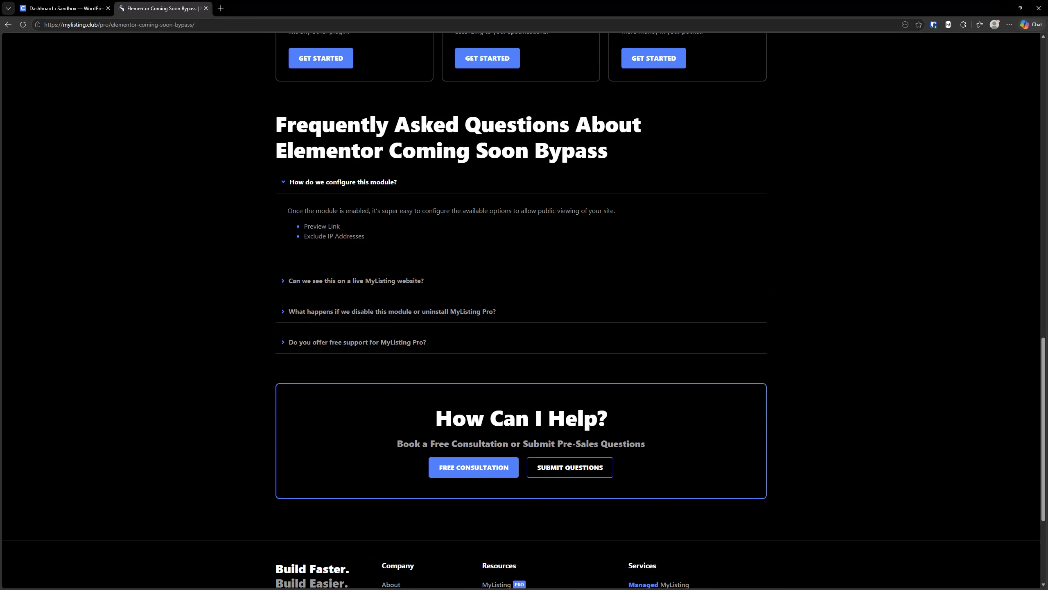
click(342, 233)
click(283, 281)
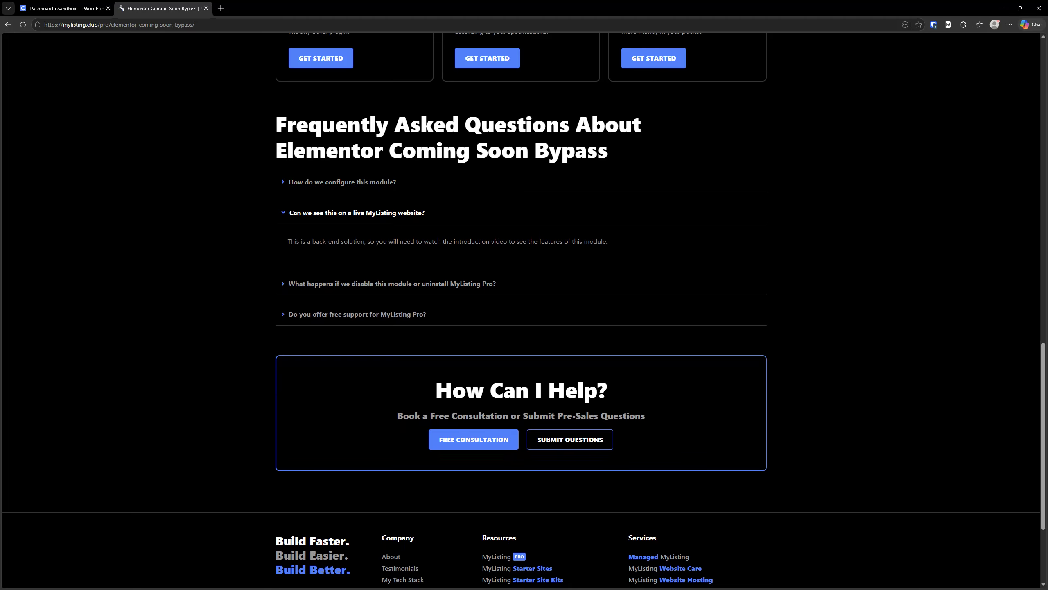
click(282, 284)
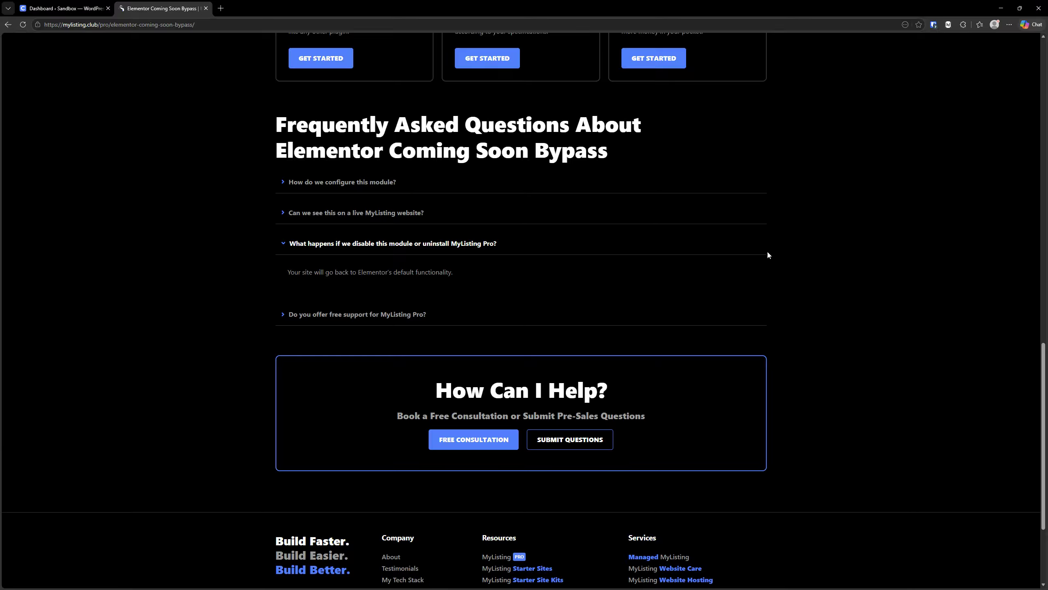
click(284, 314)
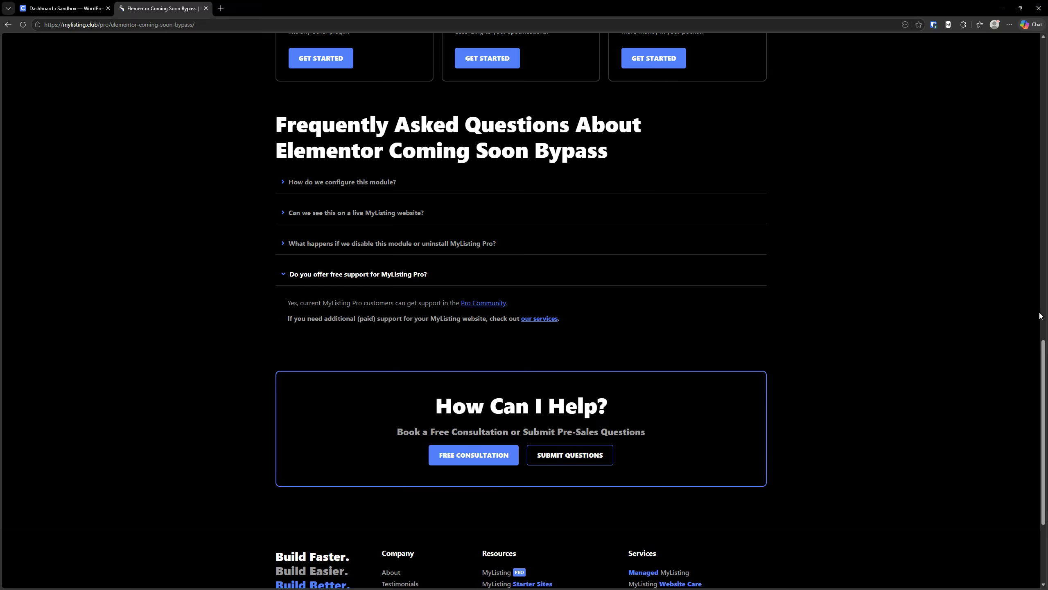
key(Home)
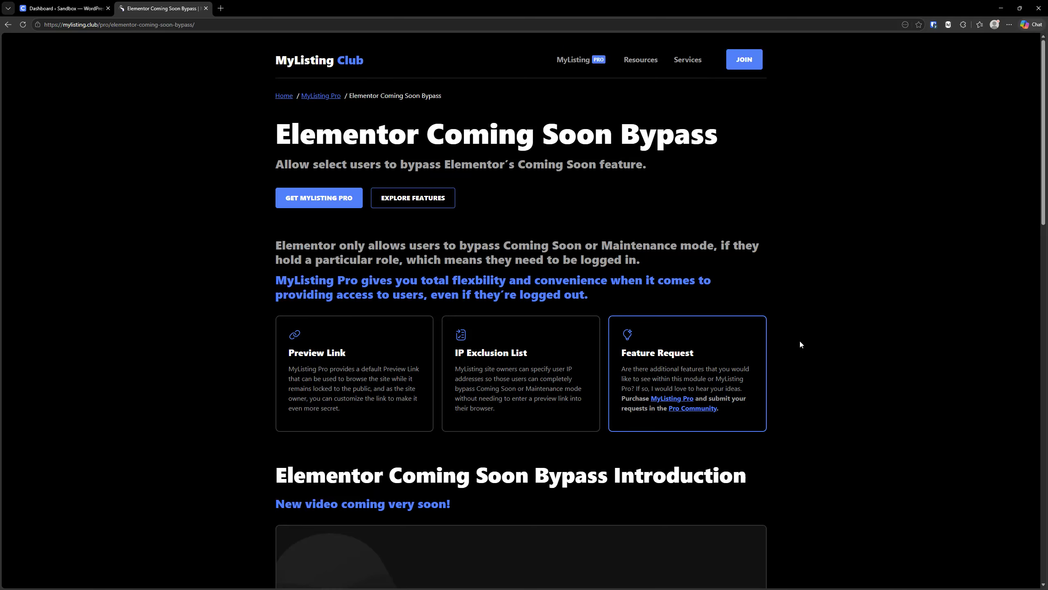
Switch to the sandbox site's WordPress admin and open the Maintenance Mode settings in Elementor's Tools
click(90, 2)
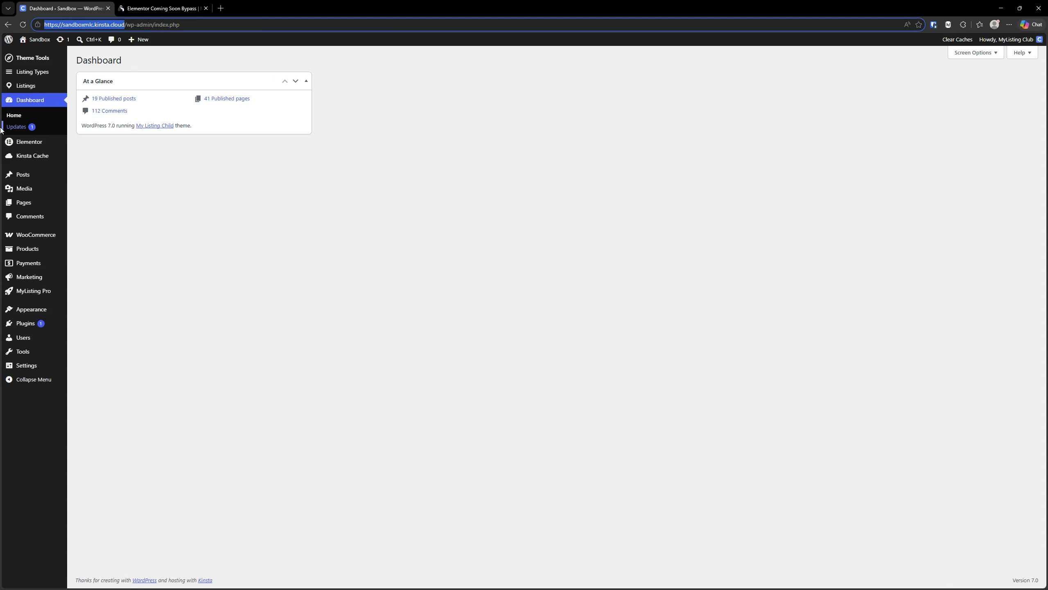
mouse_move(29, 142)
mouse_move(86, 156)
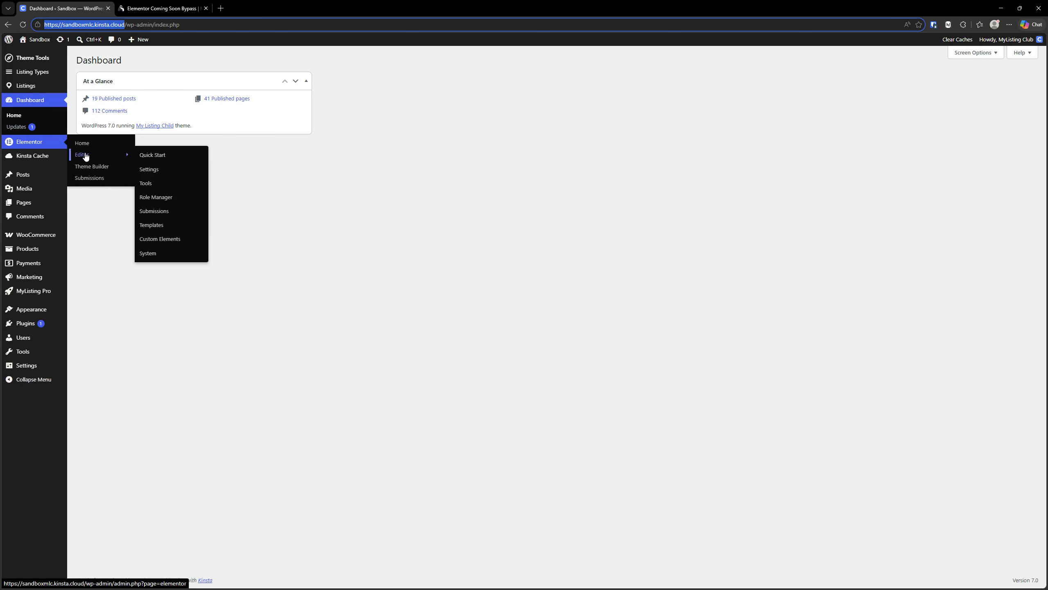
click(155, 185)
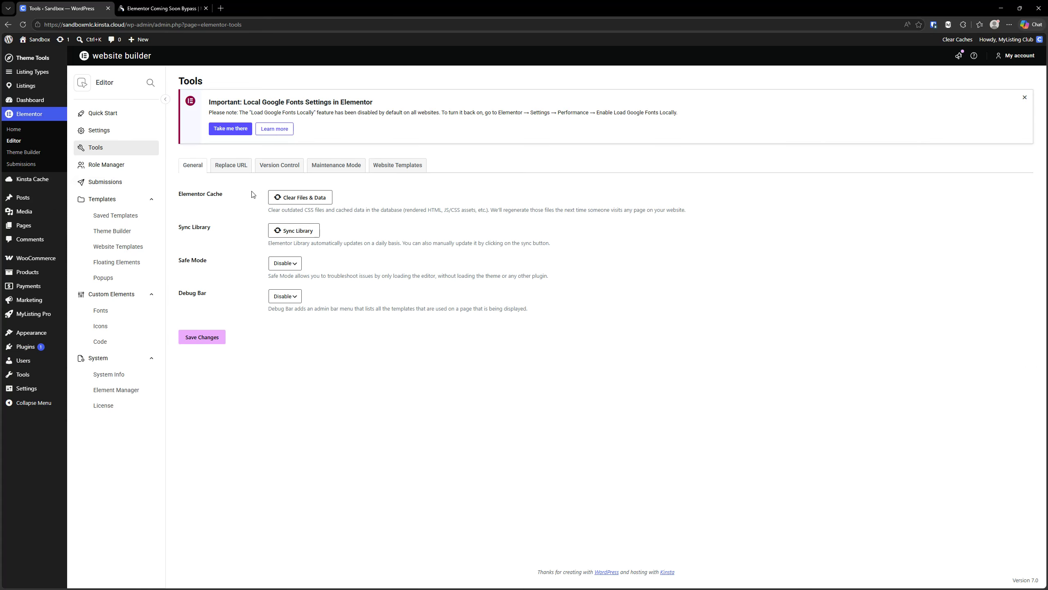
click(336, 170)
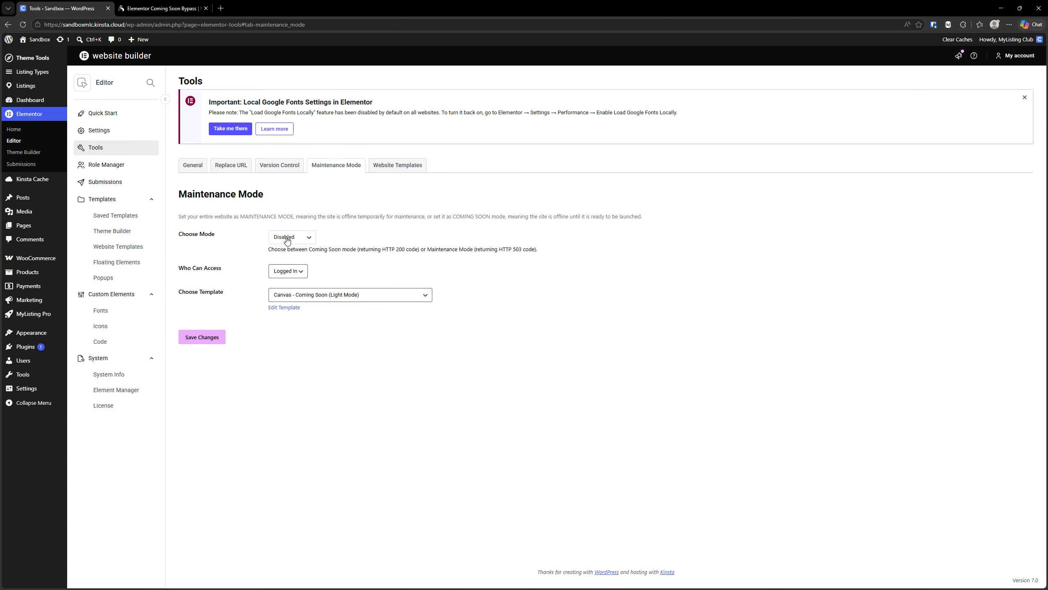
Set Elementor's maintenance mode to Coming Soon, look over the template choices, and save the changes
click(287, 240)
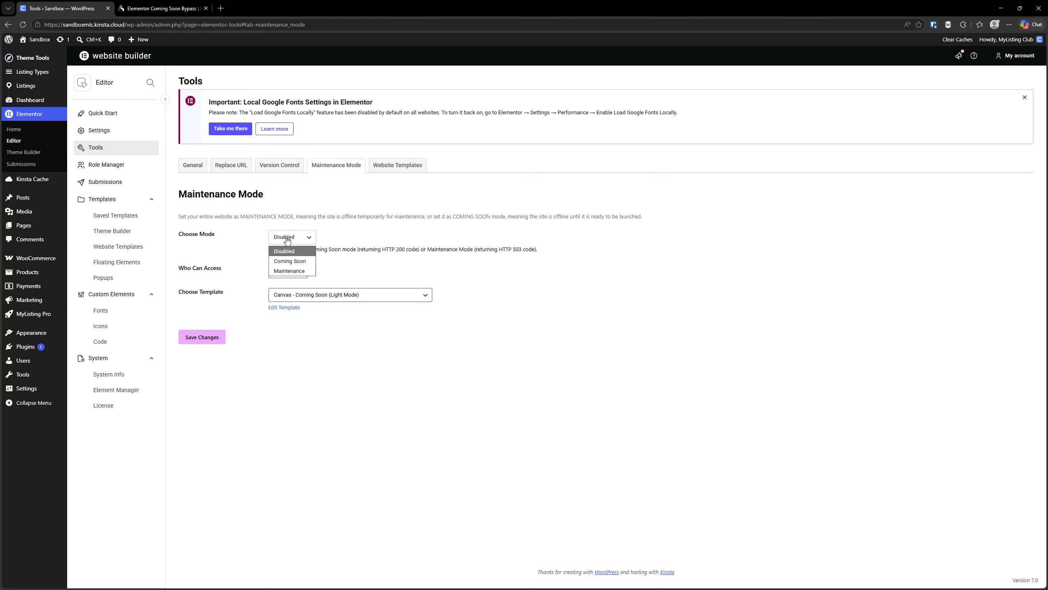
click(289, 262)
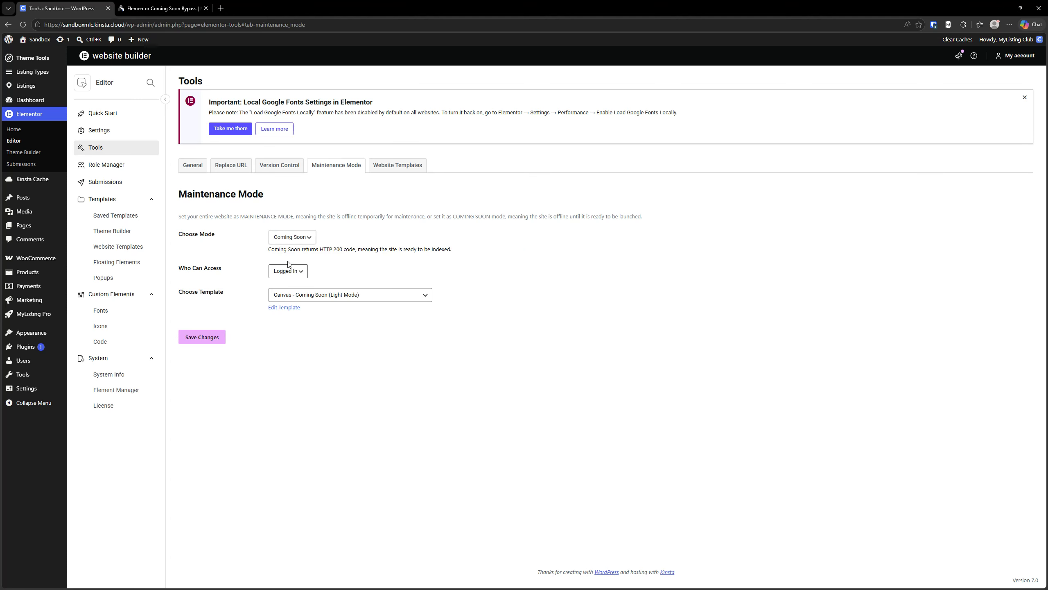
click(304, 239)
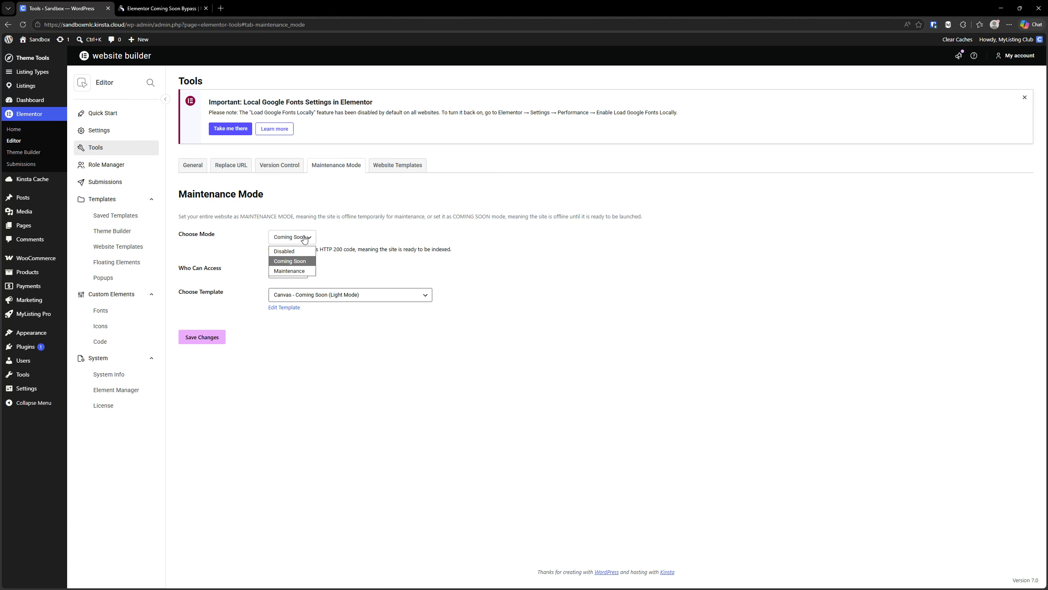
click(299, 239)
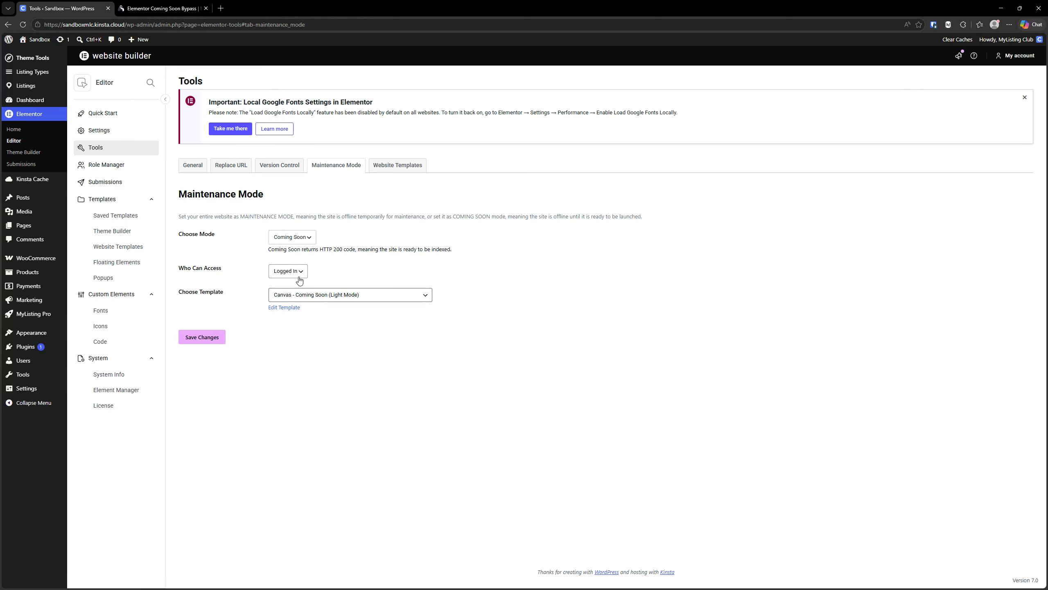
click(320, 301)
click(320, 300)
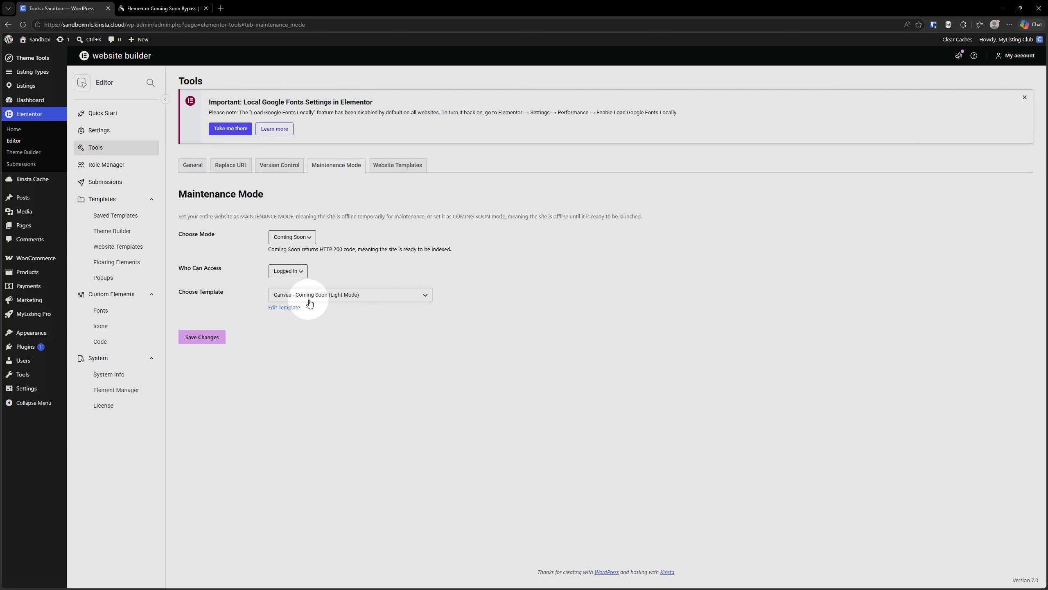
click(358, 301)
click(358, 302)
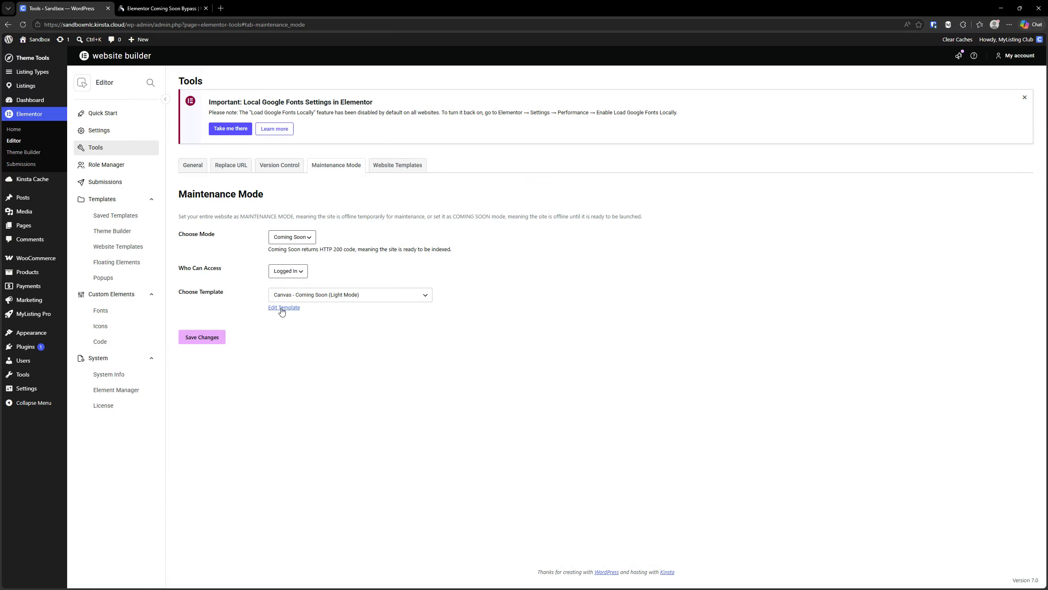
click(219, 337)
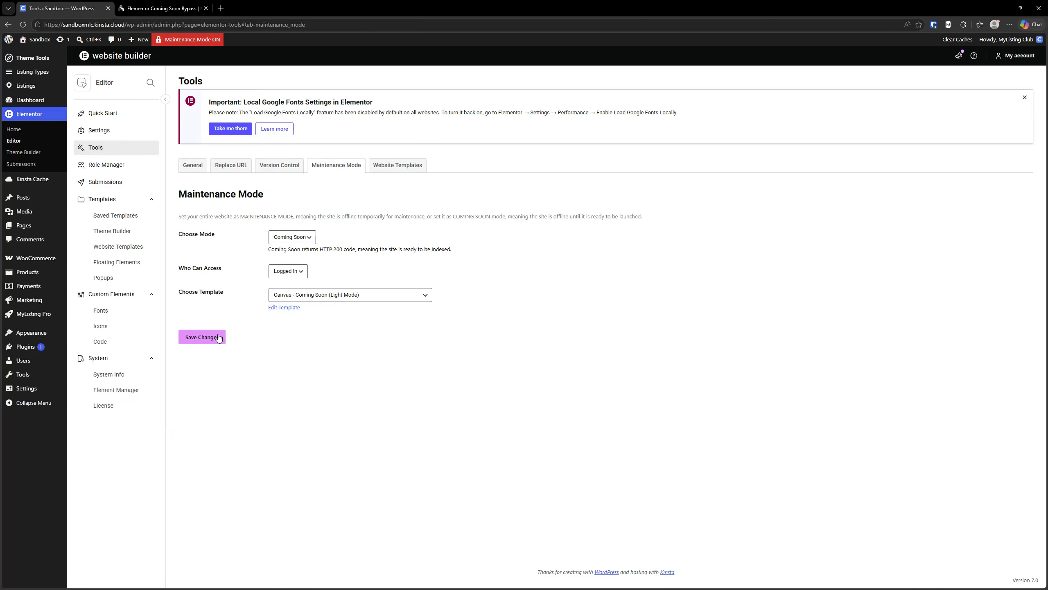
Clear all Kinsta caches for the sandbox site and dismiss the admin notices
click(1024, 97)
mouse_move(953, 39)
click(935, 54)
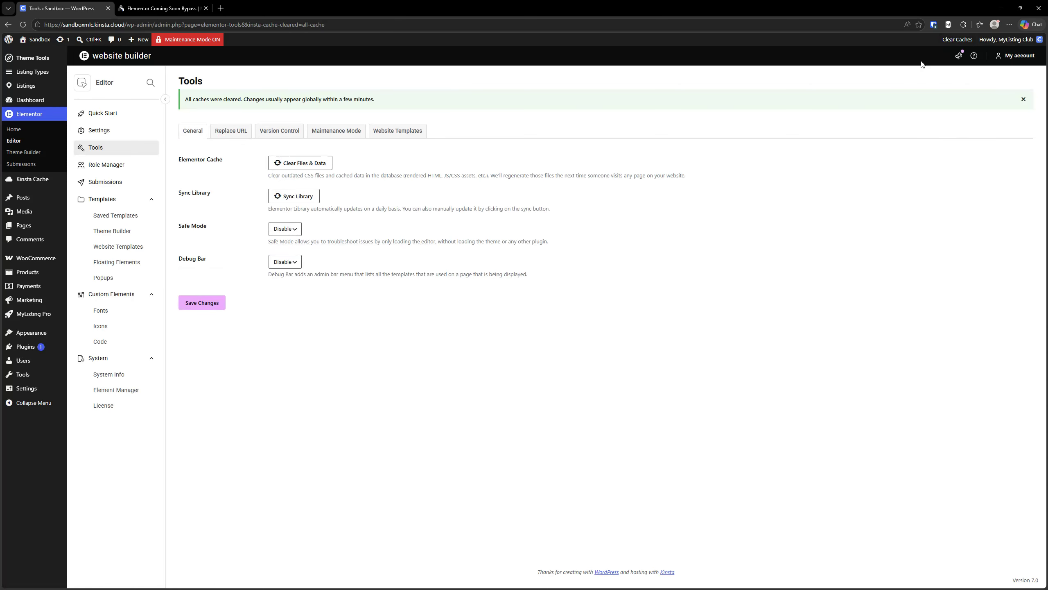
click(1024, 99)
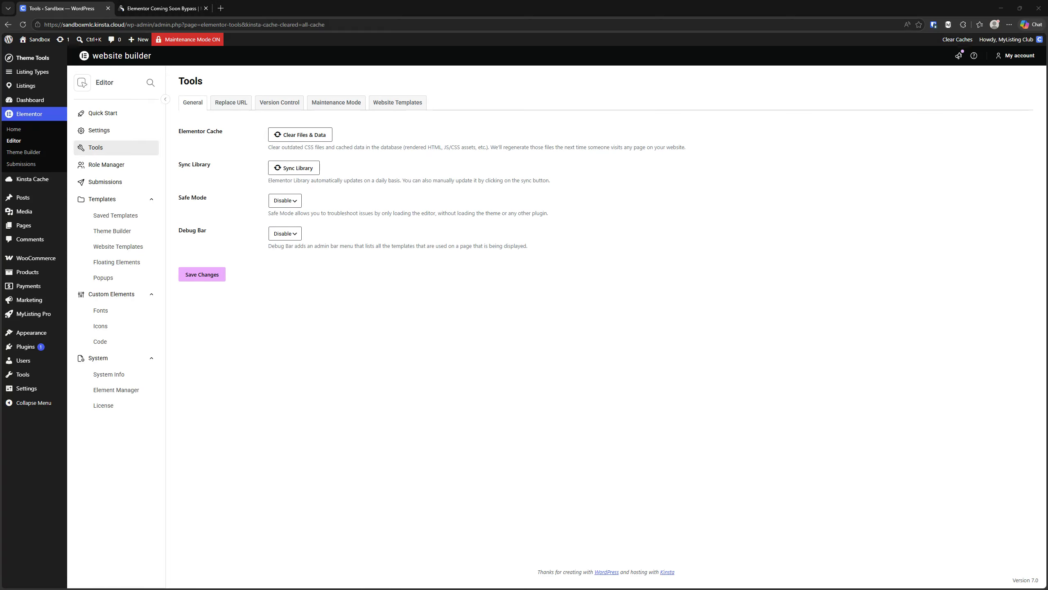
Bring up the incognito window, reload the sandbox homepage to check the logged-out view, and return to the WordPress admin
drag(1047, 99, 673, 147)
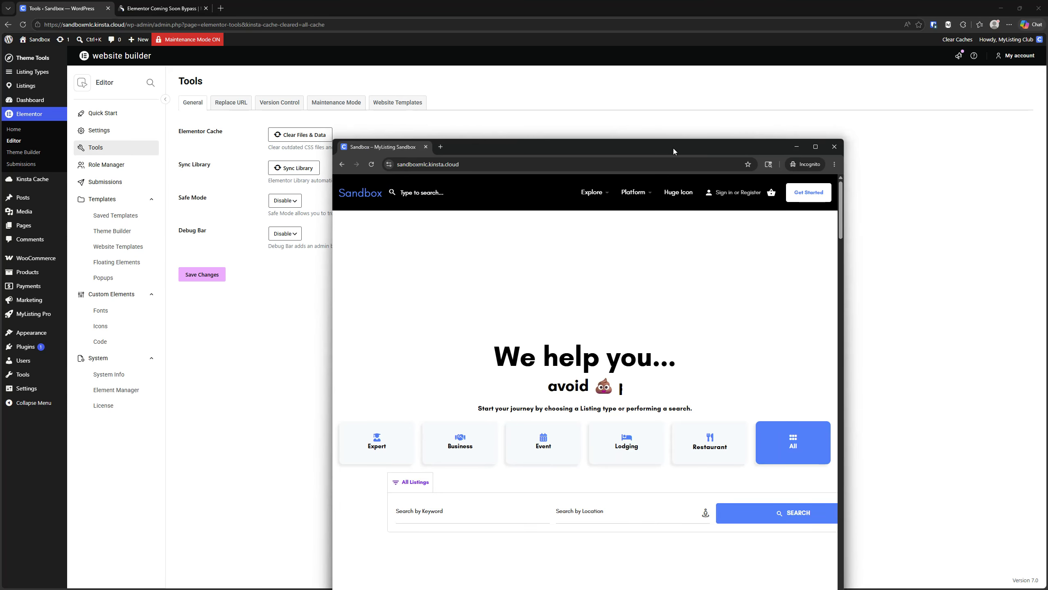
double_click(673, 147)
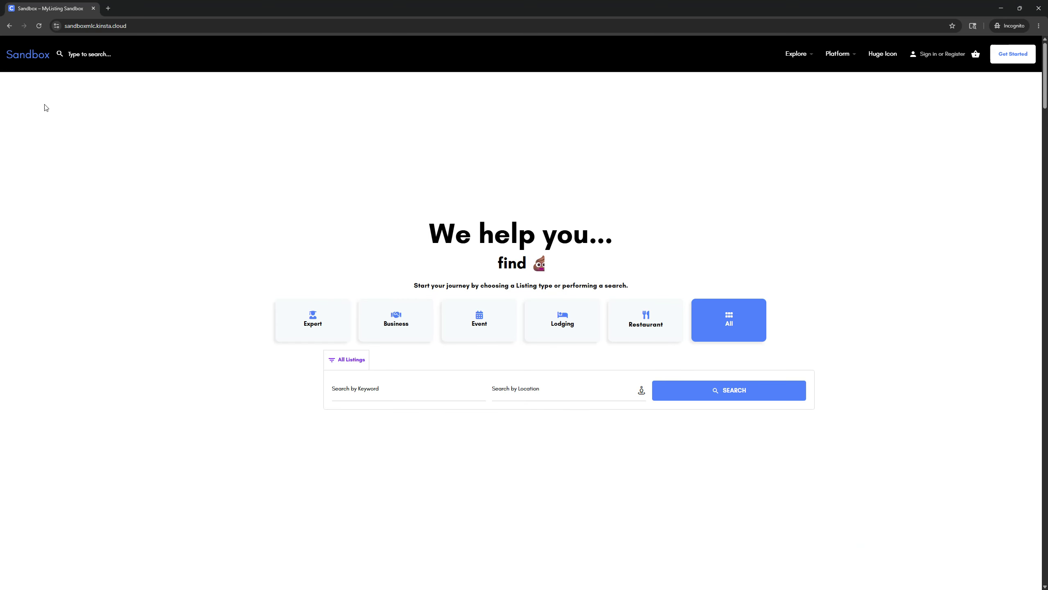
click(40, 26)
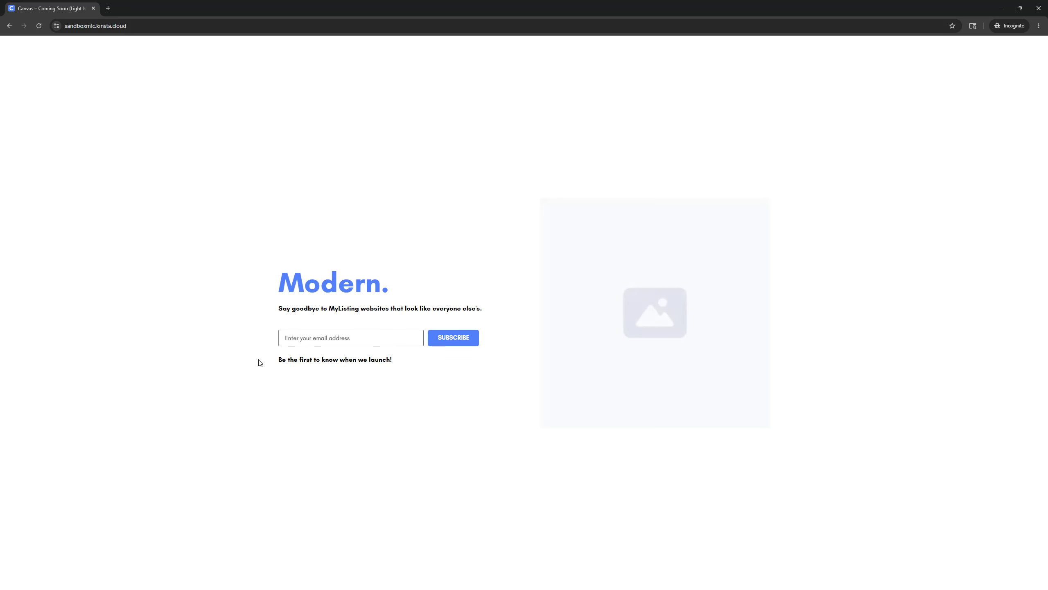
key(ctrl)
key(ctrl)
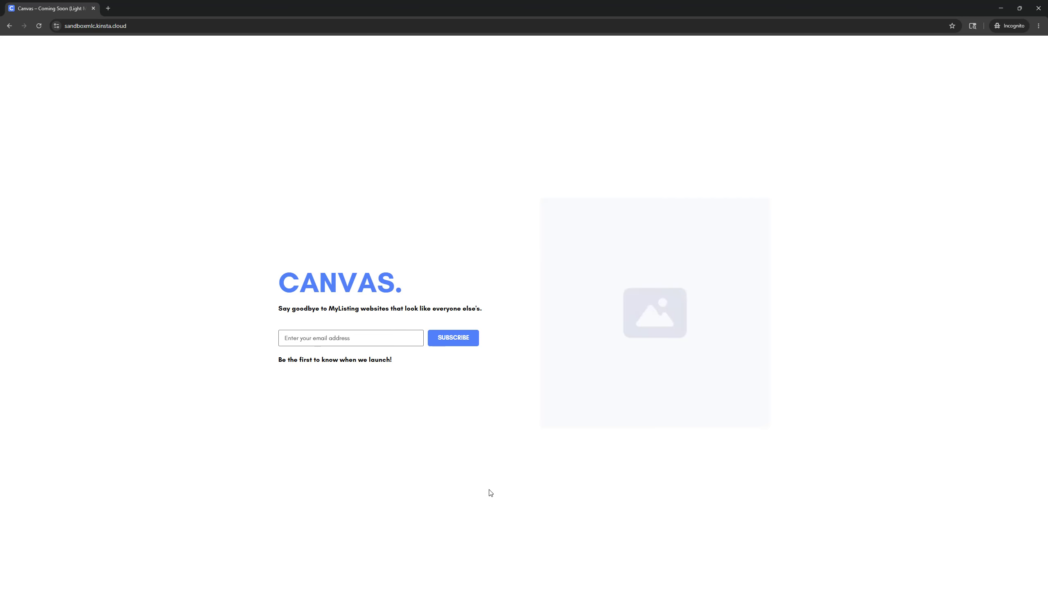
drag(500, 7, 1047, 97)
click(478, 331)
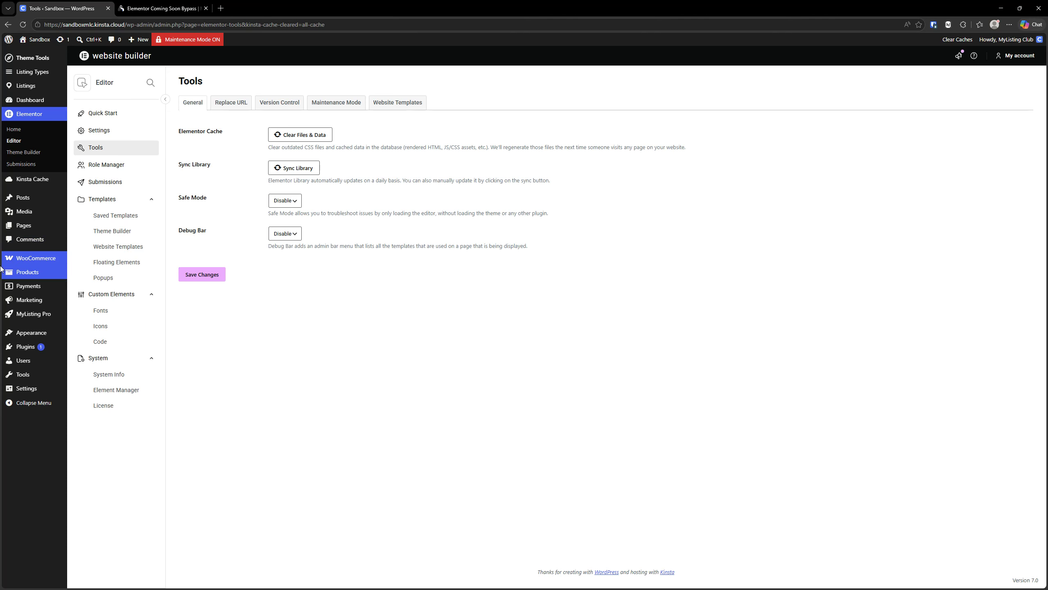
Enable the Elementor Coming Soon Bypass module in MyListing Pro and save its settings
mouse_move(31, 316)
click(30, 315)
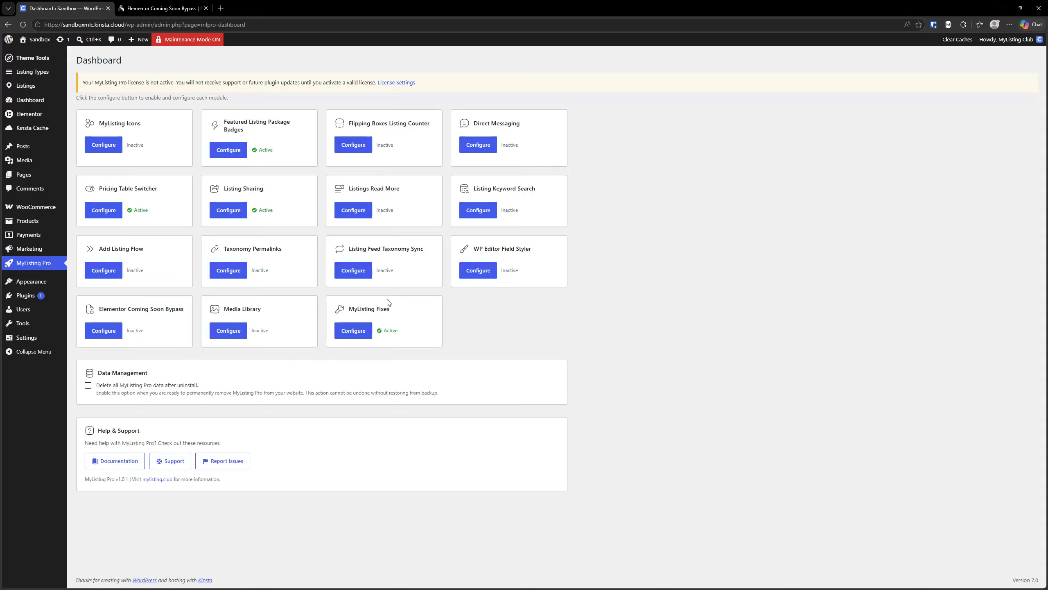
click(114, 330)
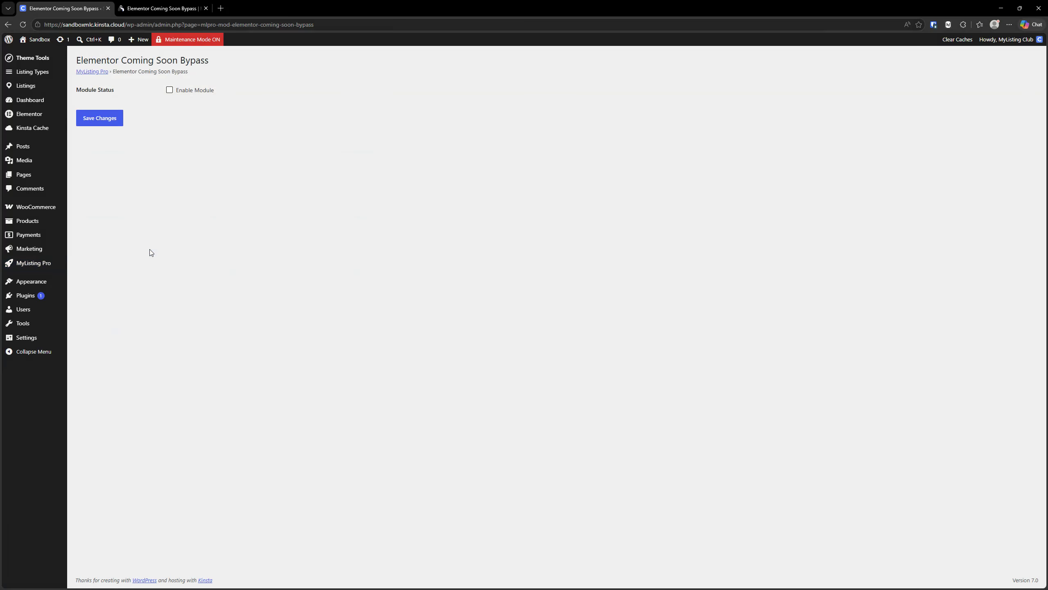
click(113, 118)
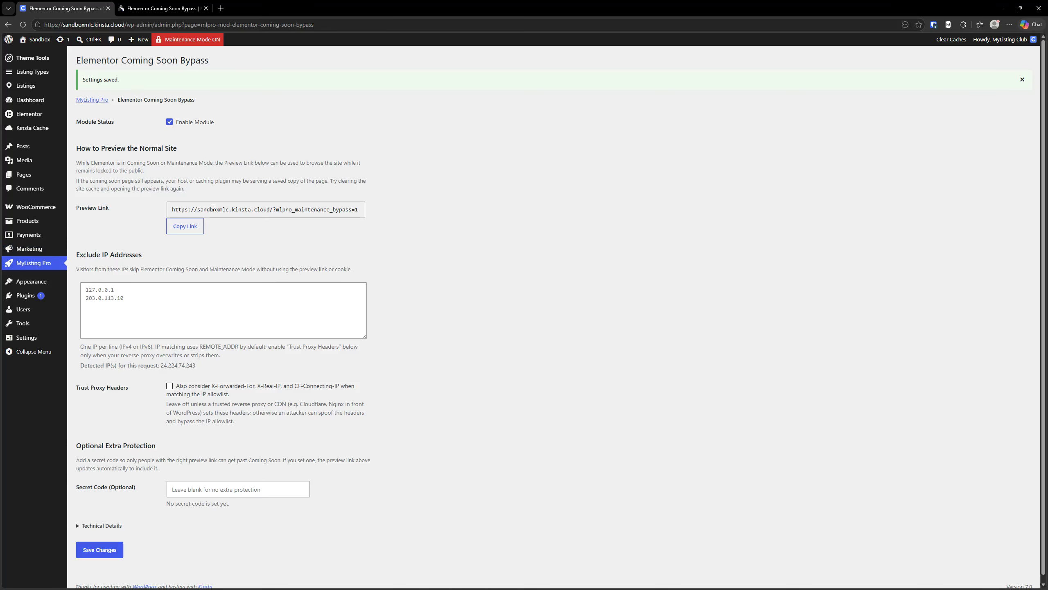
Copy the module's preview link and move to the Exclude IP Addresses field
click(190, 228)
key(Tab)
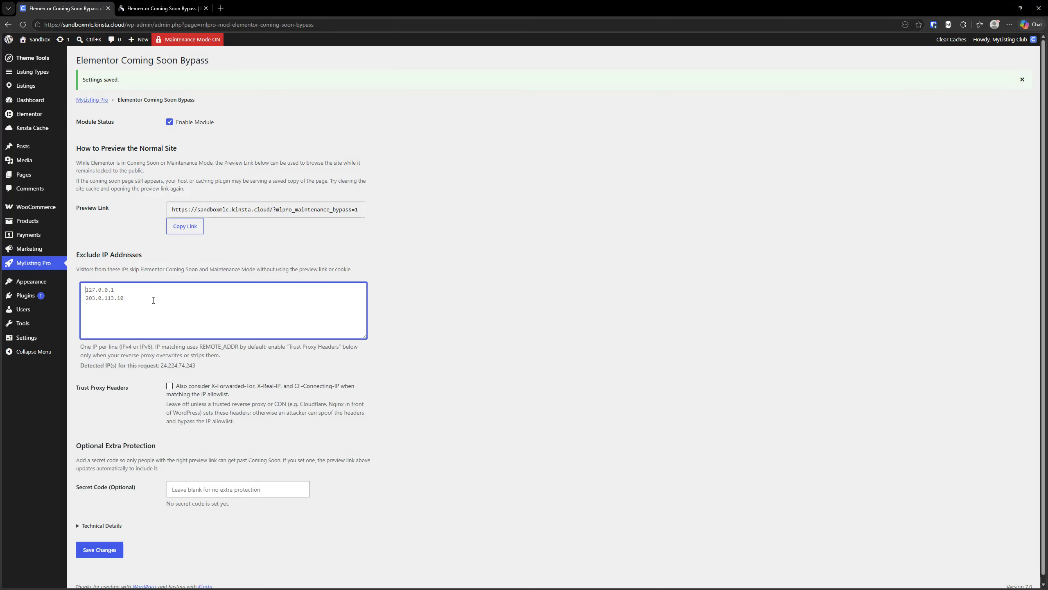
key(ctrl)
key(ctrl)
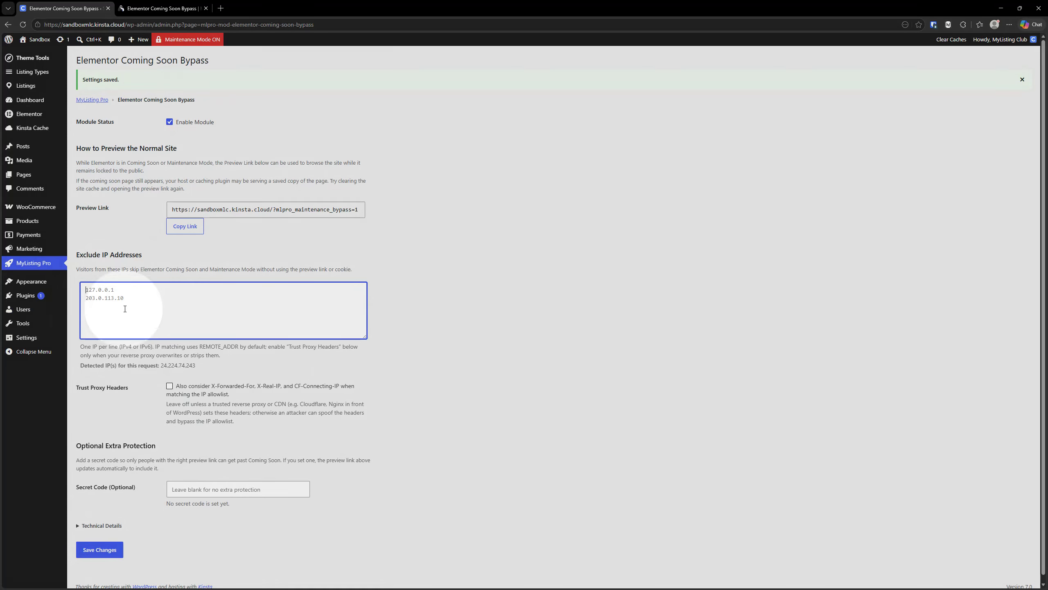
Enter a secret code under Optional Extra Protection for the preview link and save the module settings
scroll(292, 288, down, 1)
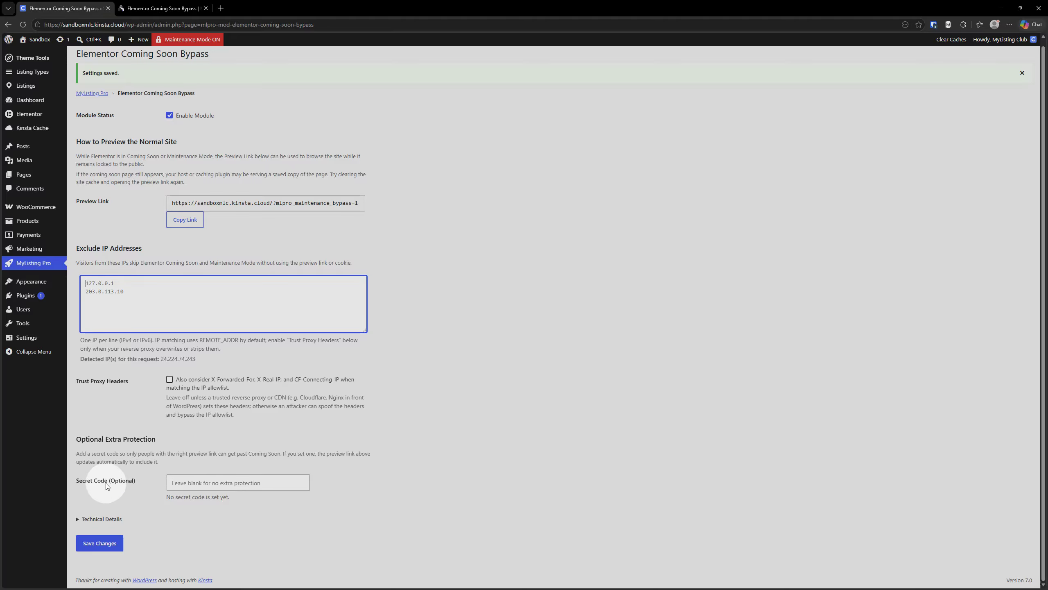
click(233, 486)
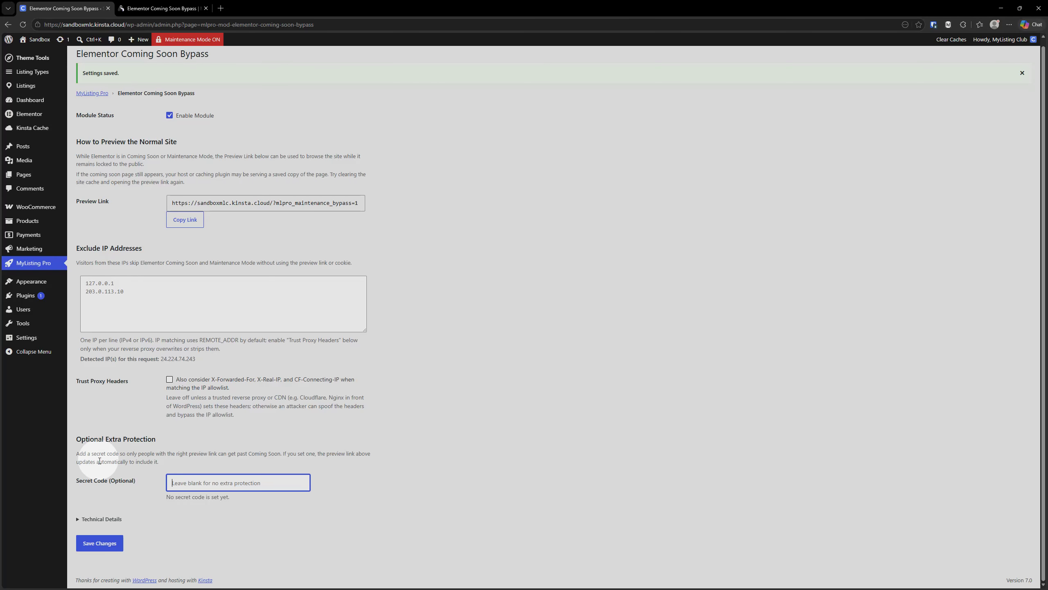
click(202, 477)
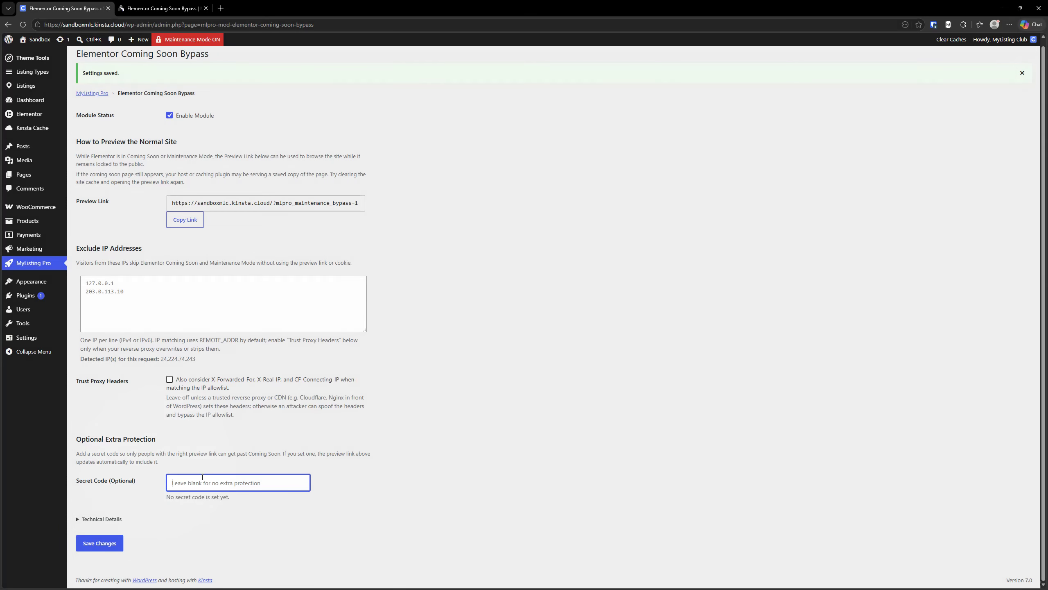
text(••)
key(BackSpace)
key(BackSpace)
text(•)
click(101, 544)
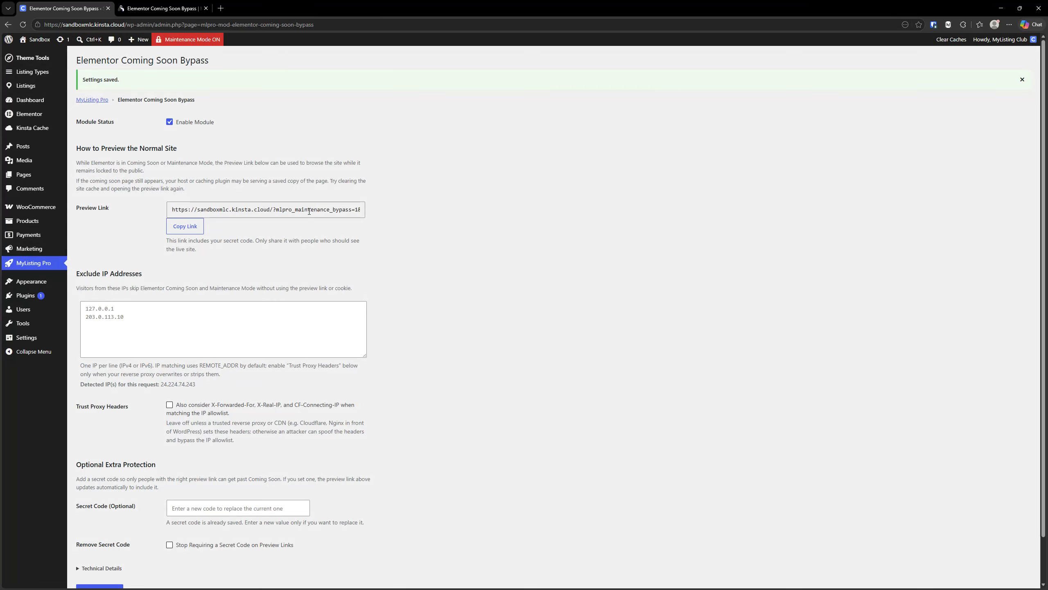
Inspect the token at the end of the preview link, stop requiring a secret code on preview links, and save
drag(314, 209, 403, 211)
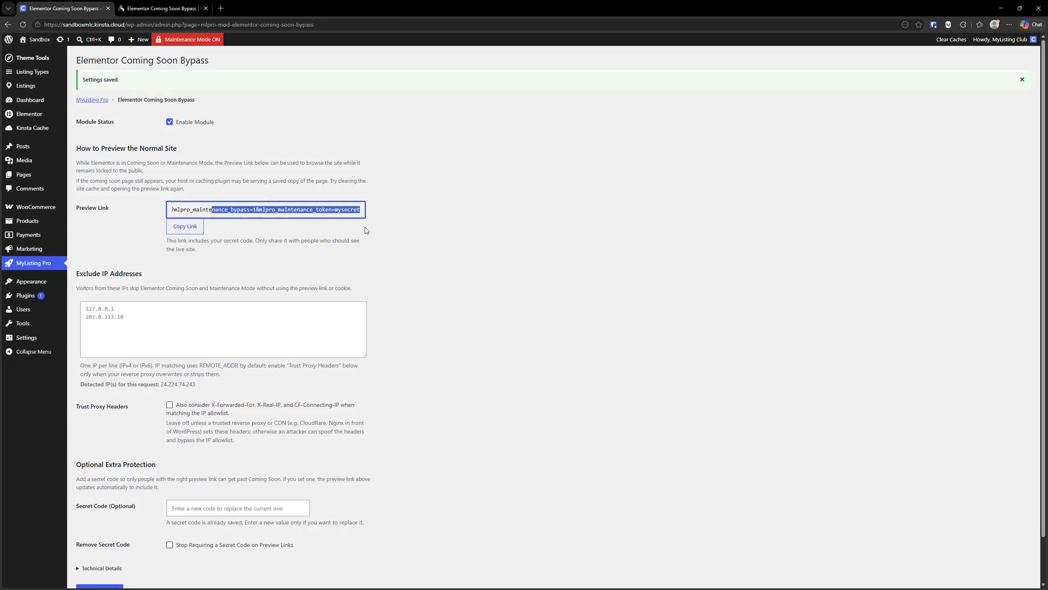
key(ctrl)
key(ctrl)
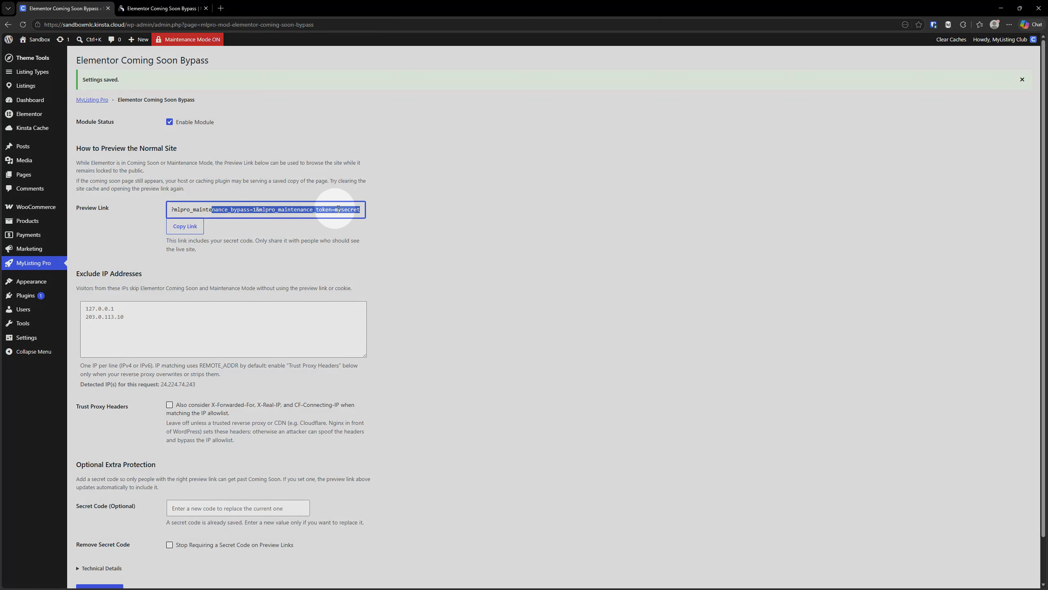
scroll(243, 480, down, 2)
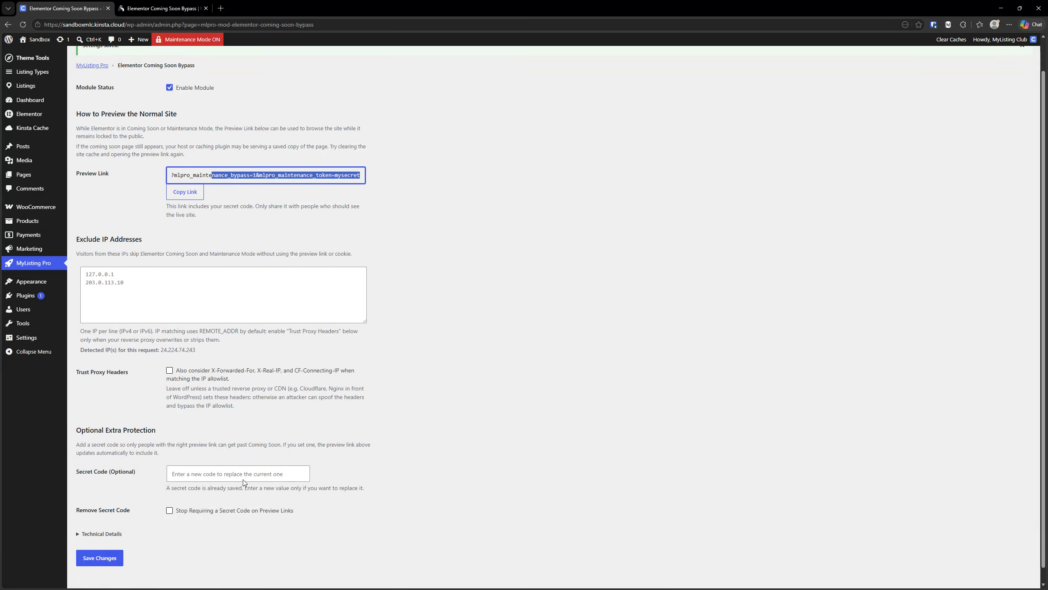
click(169, 497)
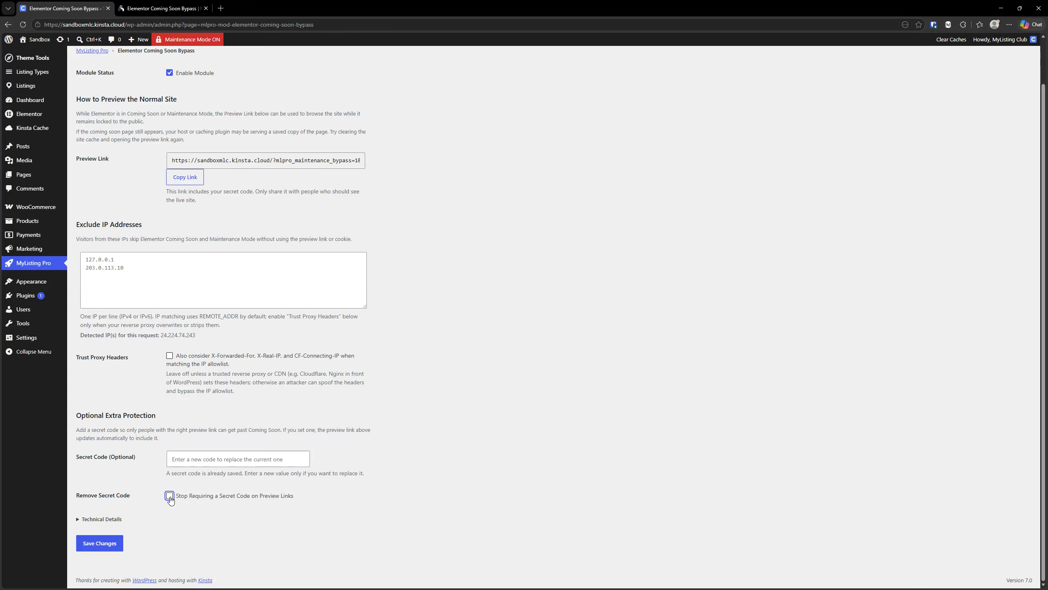
click(112, 544)
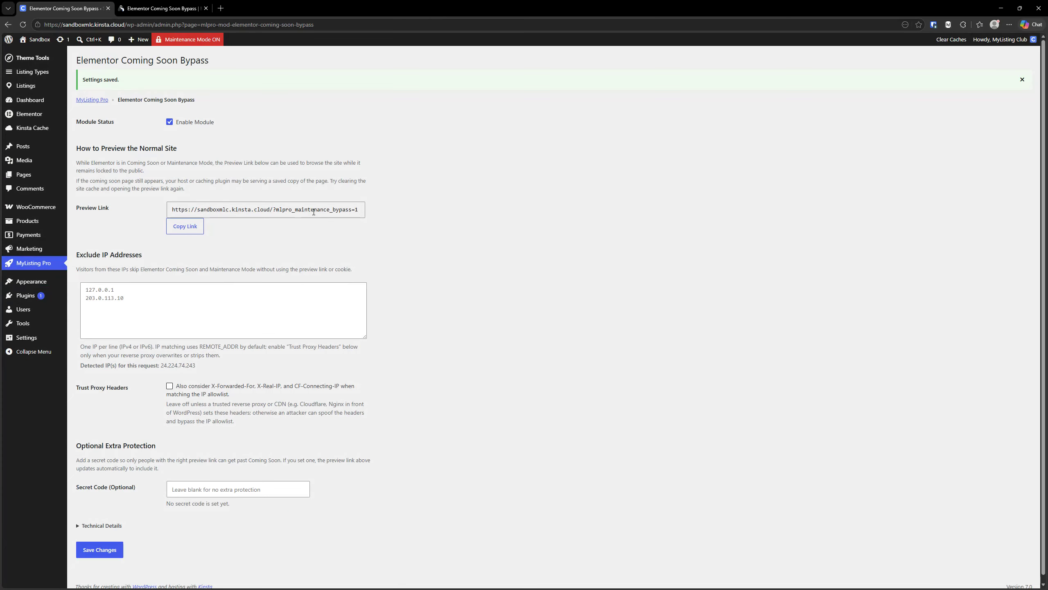
Check the end of the preview link without a token, copy the link, and return to the Secret Code field
drag(313, 212, 368, 208)
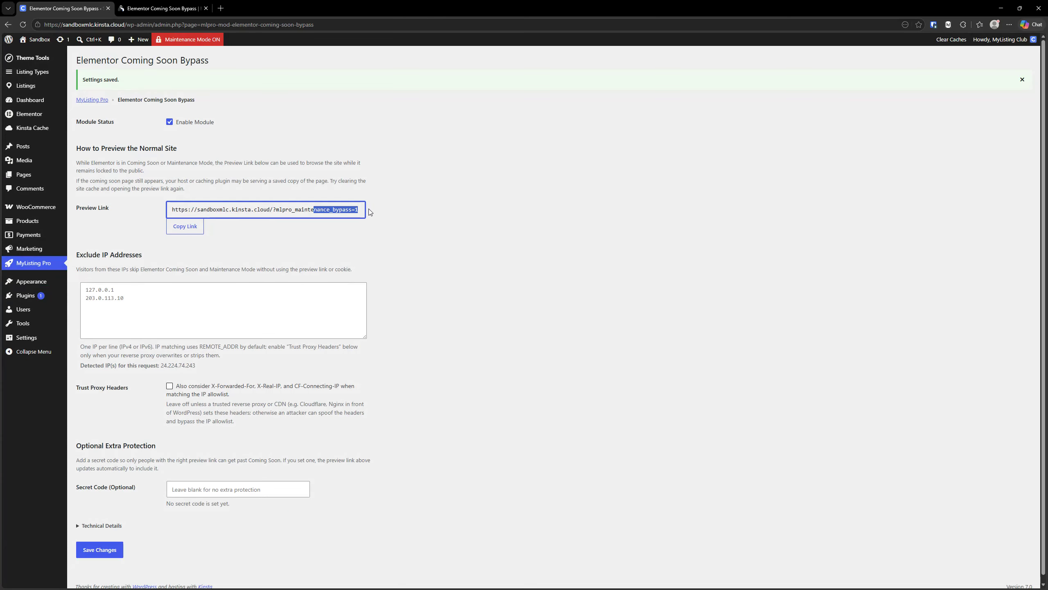
click(369, 208)
click(179, 229)
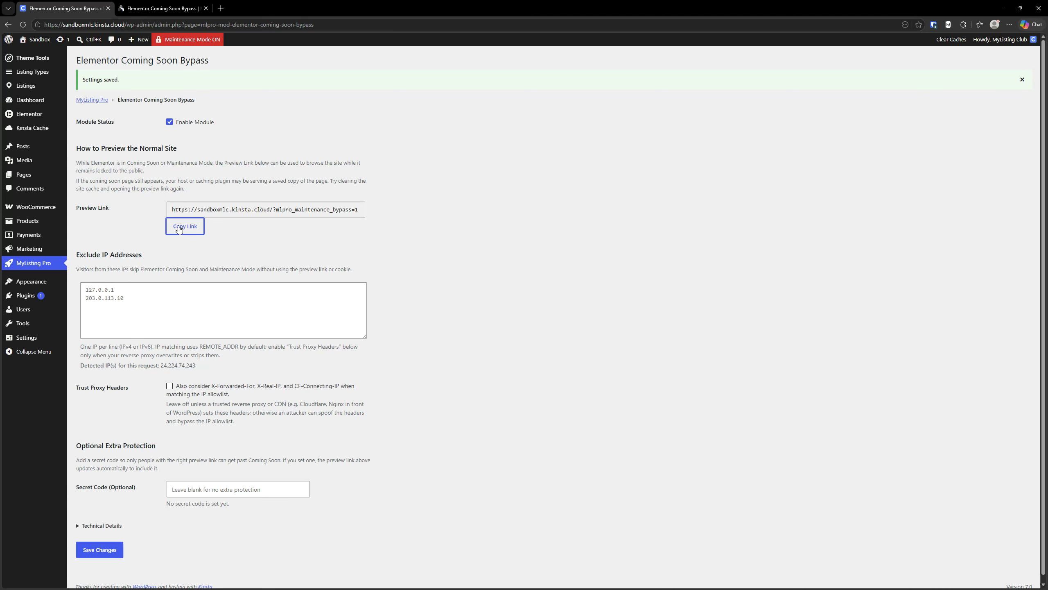
click(133, 496)
drag(342, 204, 388, 213)
click(388, 214)
click(203, 490)
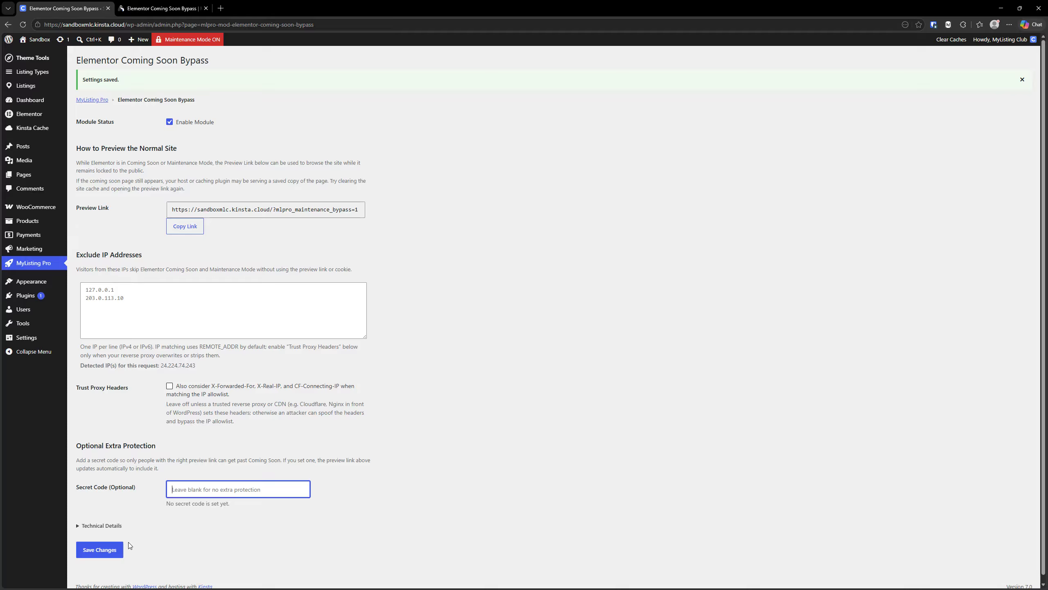
Expand Technical Details to review the query parameters, session cookie name and stop preview link, and collapse it again
click(77, 527)
scroll(121, 496, down, 4)
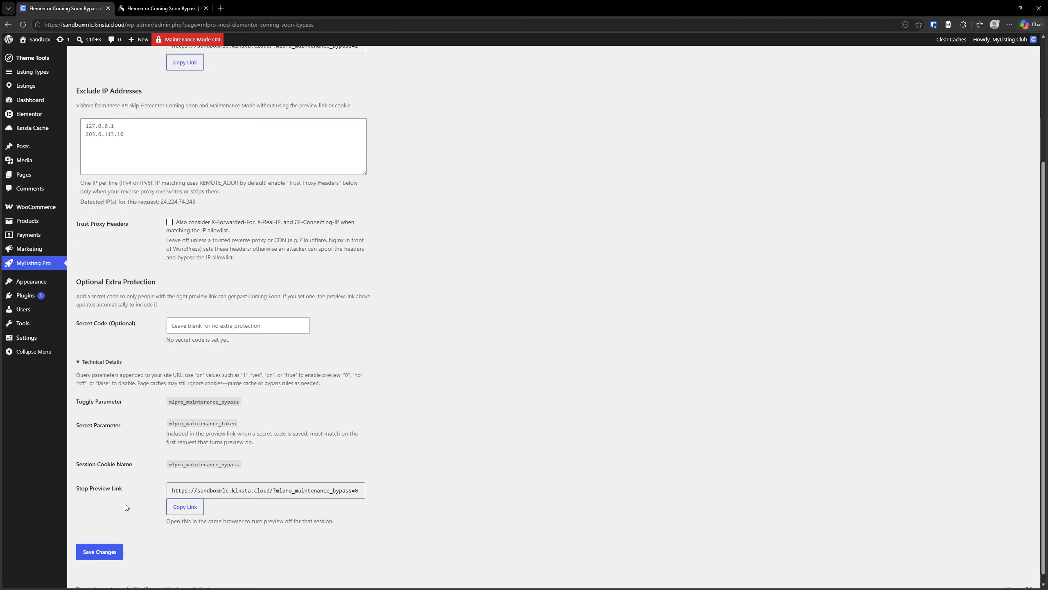
click(79, 362)
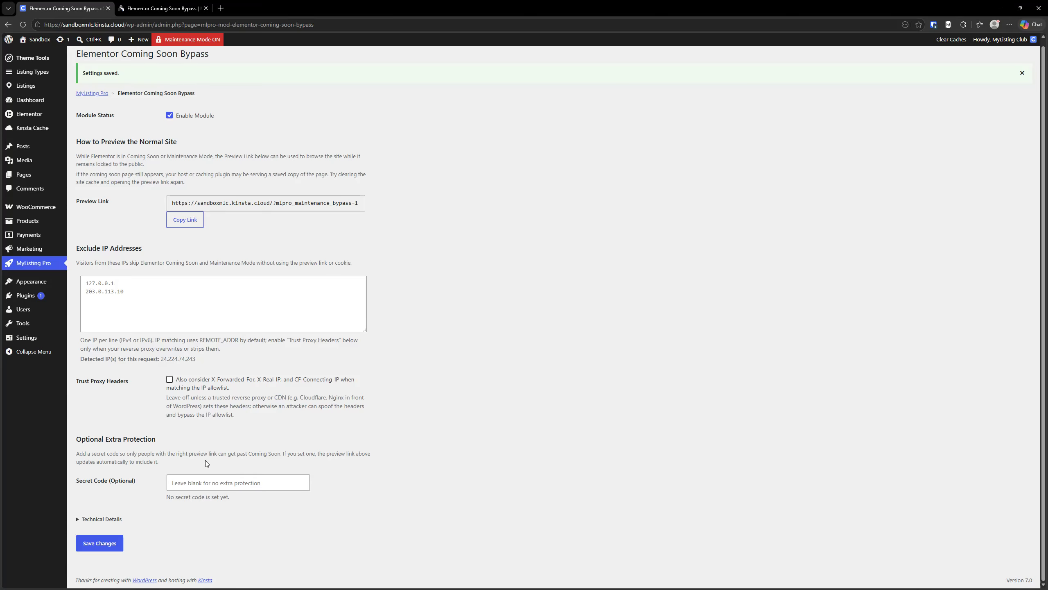
Copy the module's preview link to the clipboard and save the Elementor Coming Soon Bypass settings
drag(253, 201, 398, 208)
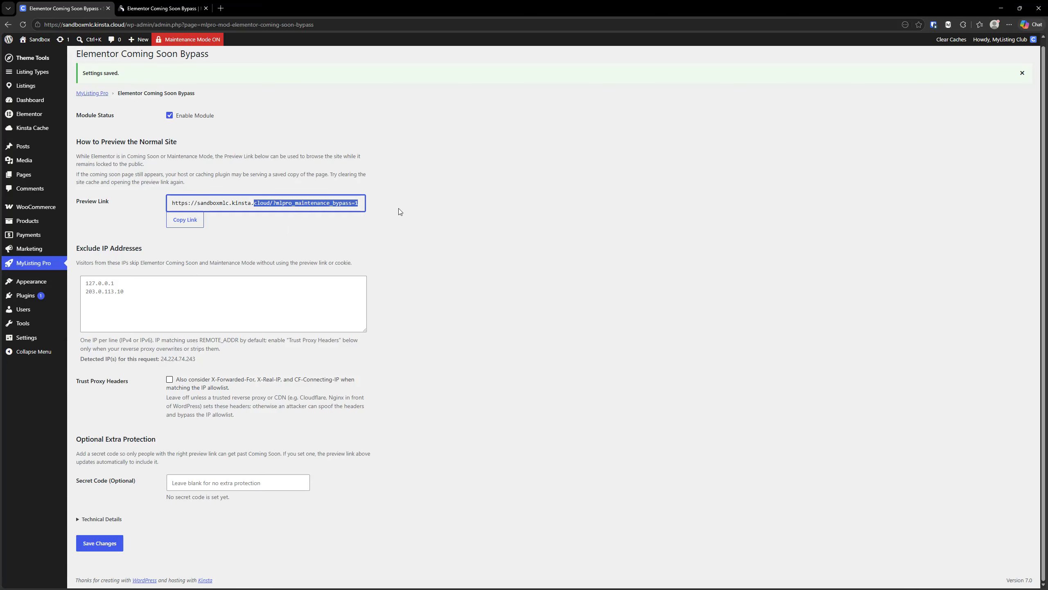
click(186, 219)
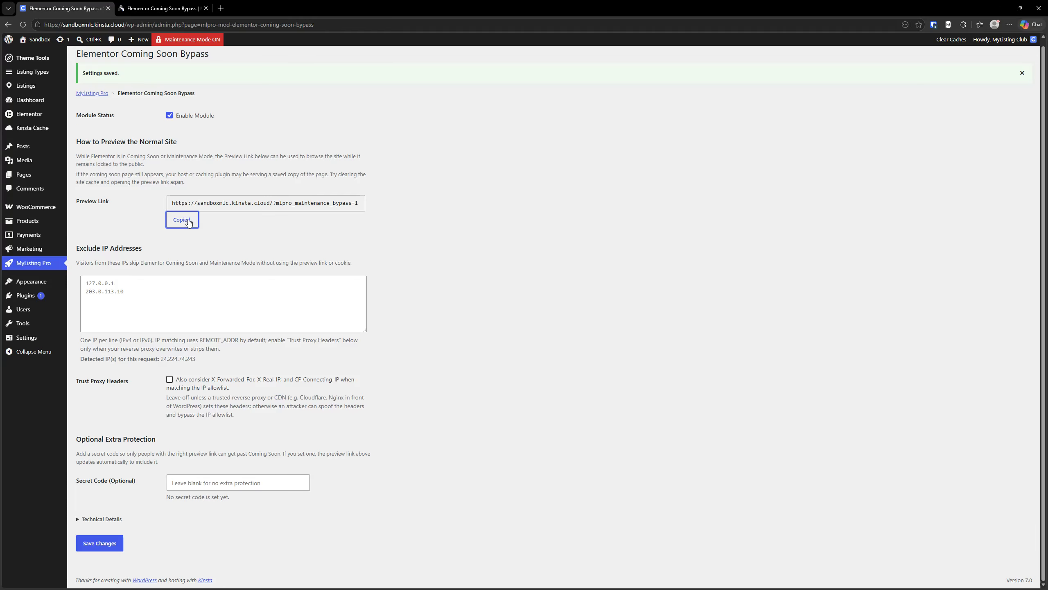
click(106, 548)
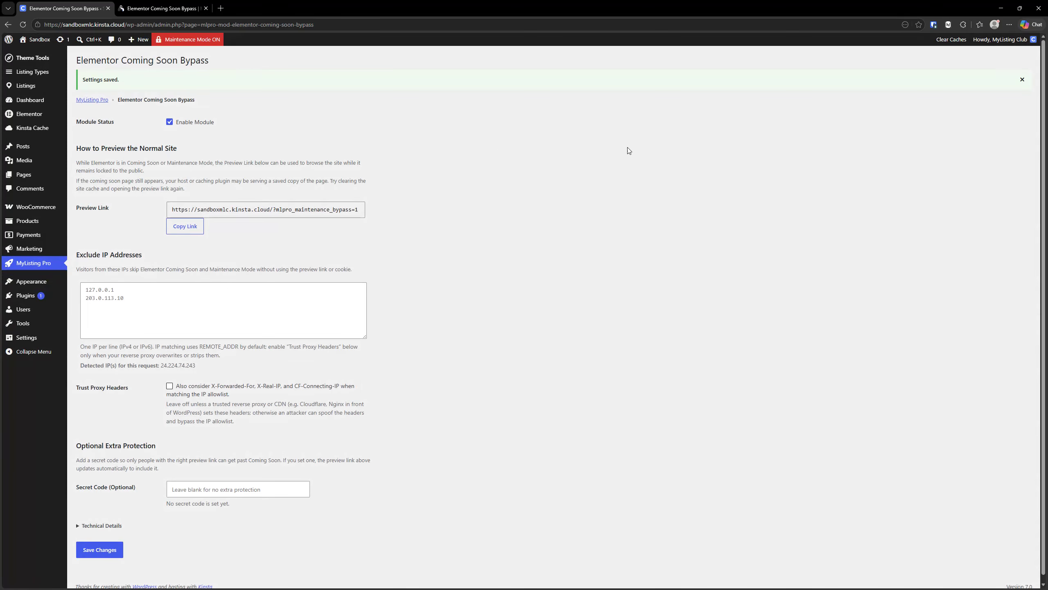
Bring the incognito window into view, maximize it, and load the copied preview link with mlpro_maintenance_bypass=1
drag(1047, 194, 658, 244)
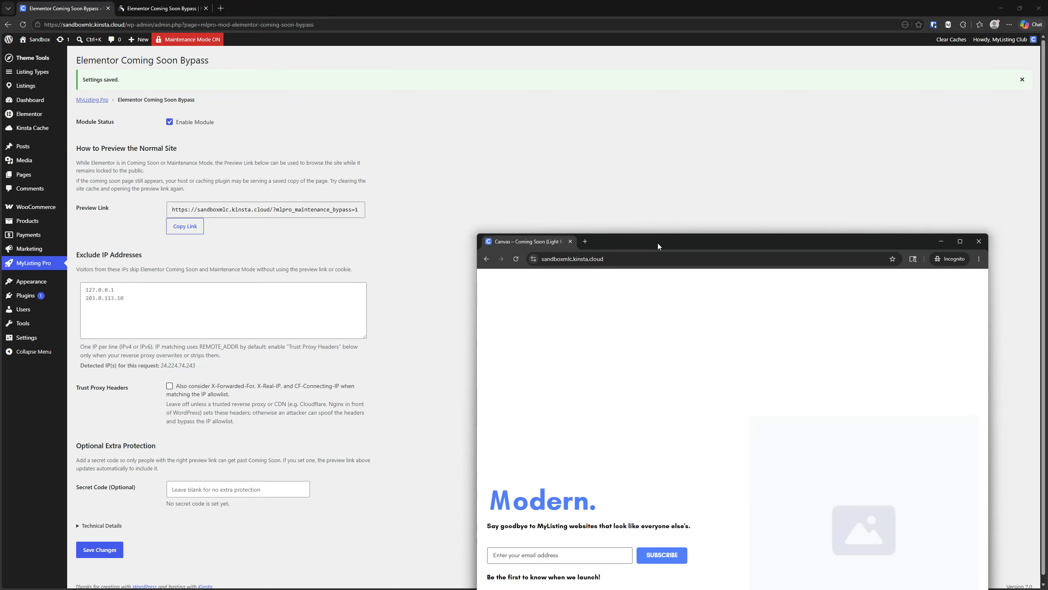
double_click(671, 242)
click(228, 27)
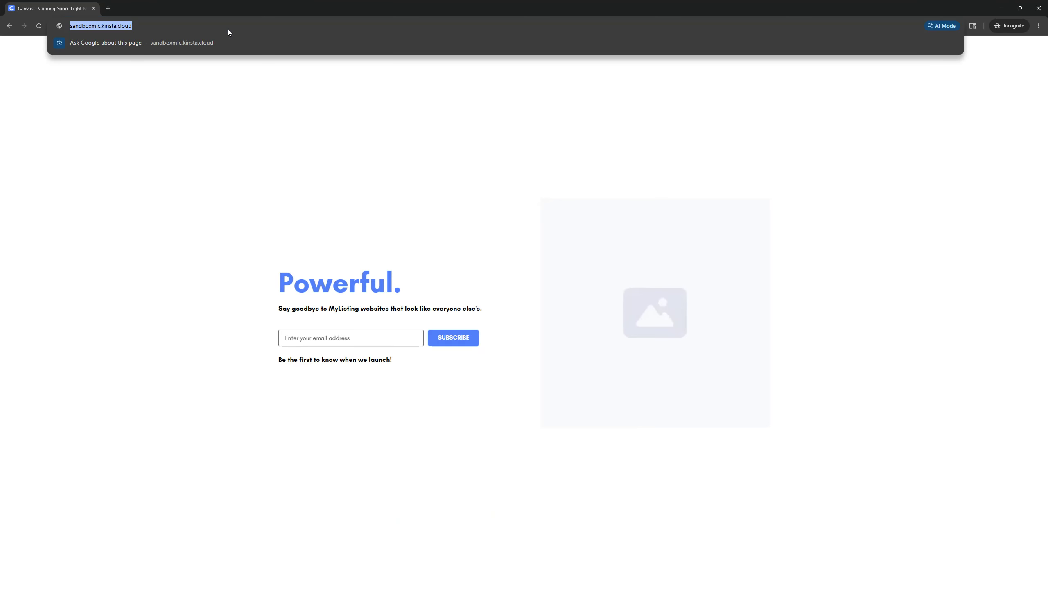
key(ctrl+v)
key(Return)
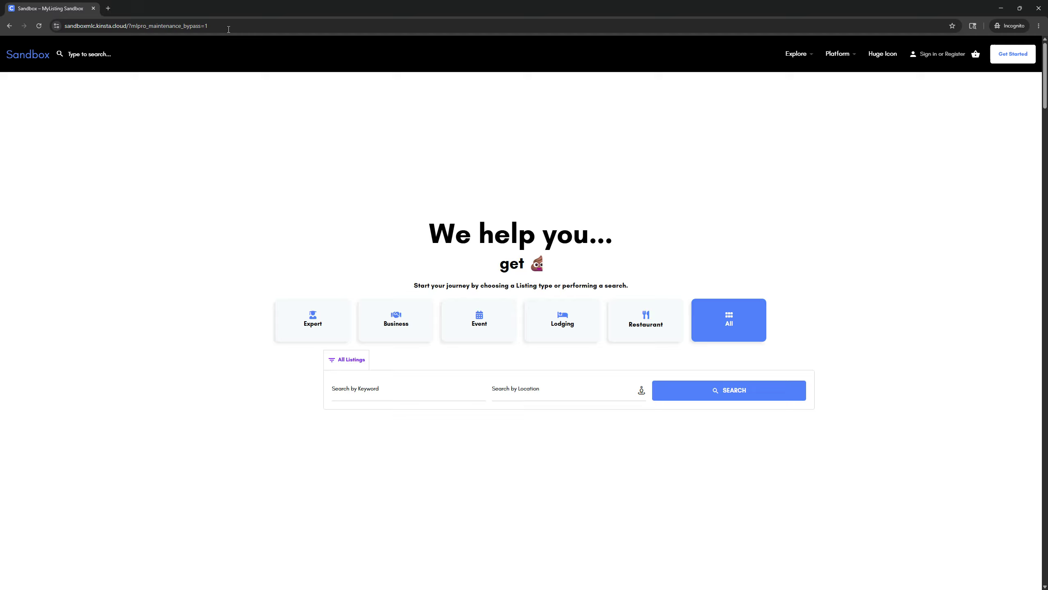
Look through the sandbox homepage in the incognito window, and switch to the MyListing Club page about Elementor Coming Soon Bypass
scroll(416, 382, down, 1)
scroll(415, 382, down, 5)
scroll(416, 380, up, 6)
scroll(356, 254, down, 5)
scroll(354, 252, up, 6)
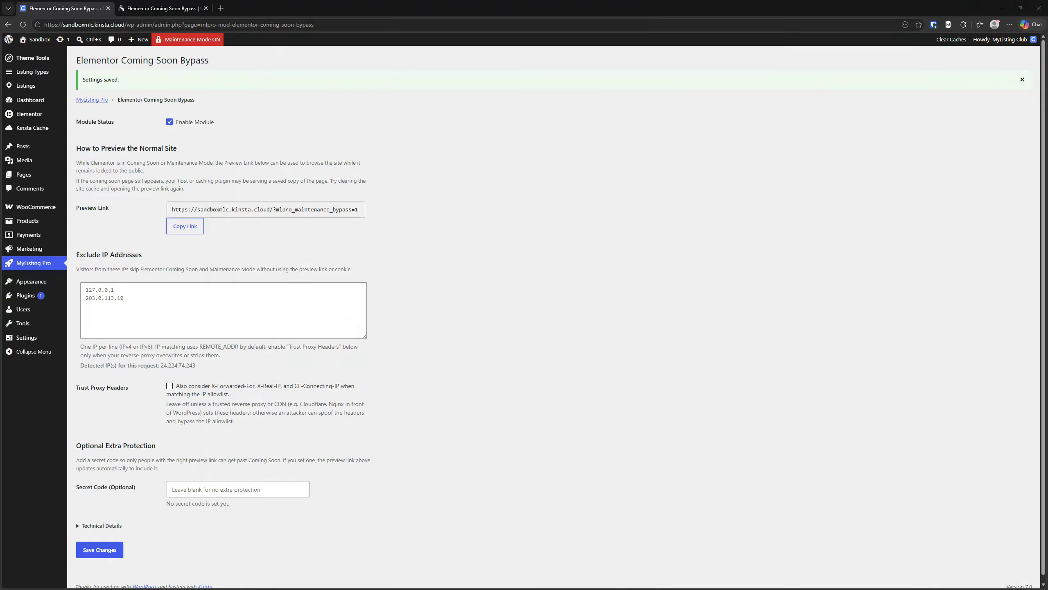
click(163, 9)
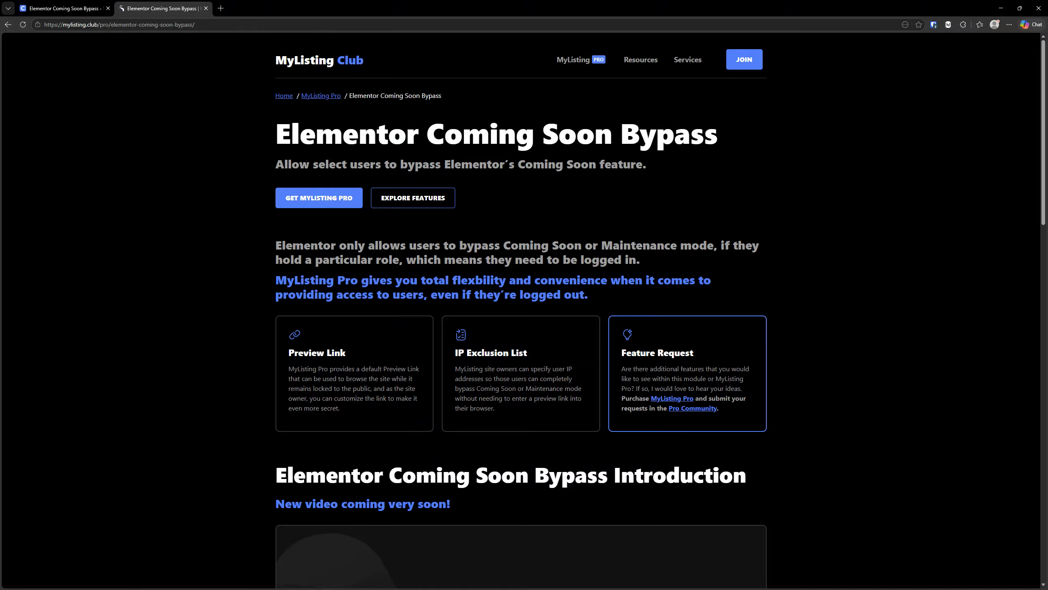